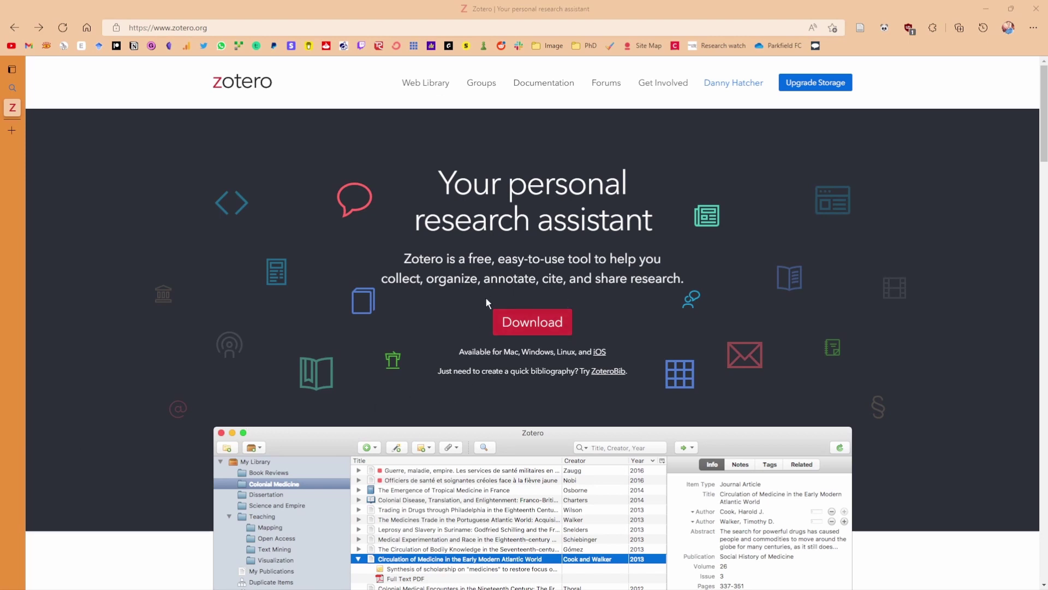
Step: Go to the Zotero downloads page using zotero.org's red Download button
left_click(532, 327)
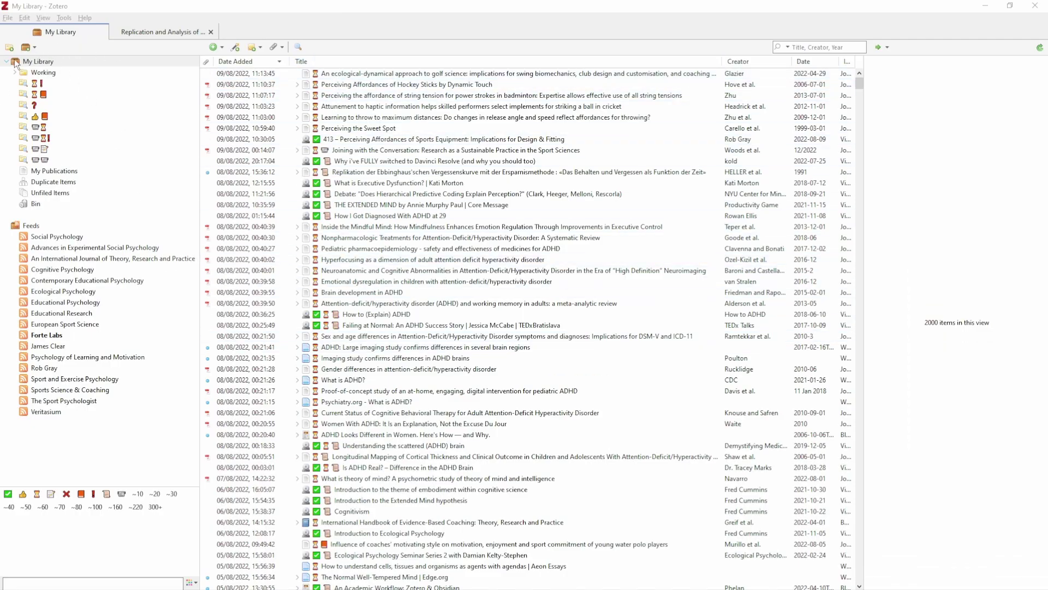
Step: Display the Working collection's 314 items, briefly toggling its subcollections open and closed
left_click(54, 61)
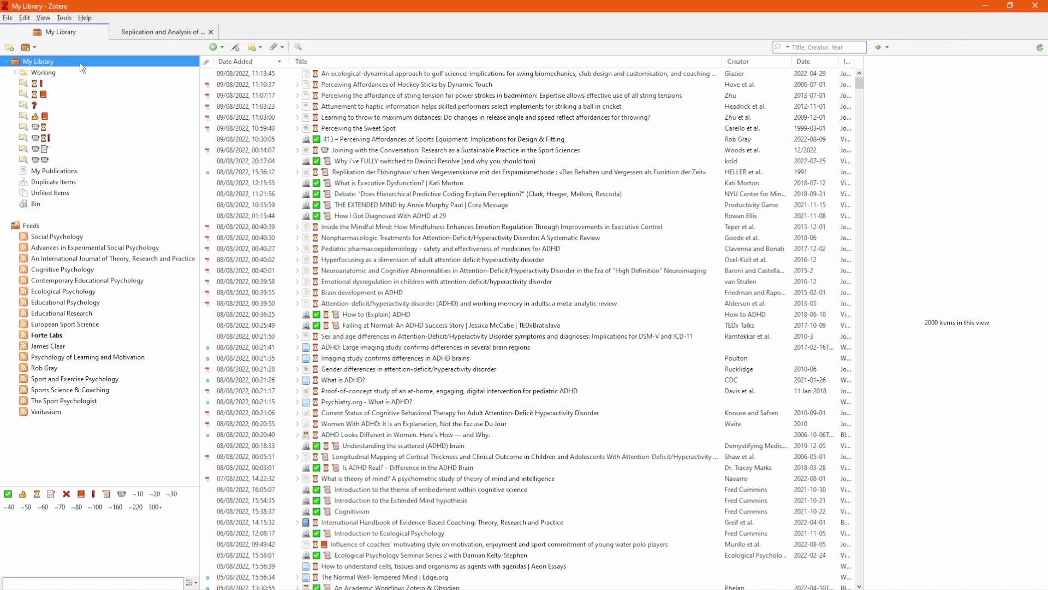
left_click(34, 48)
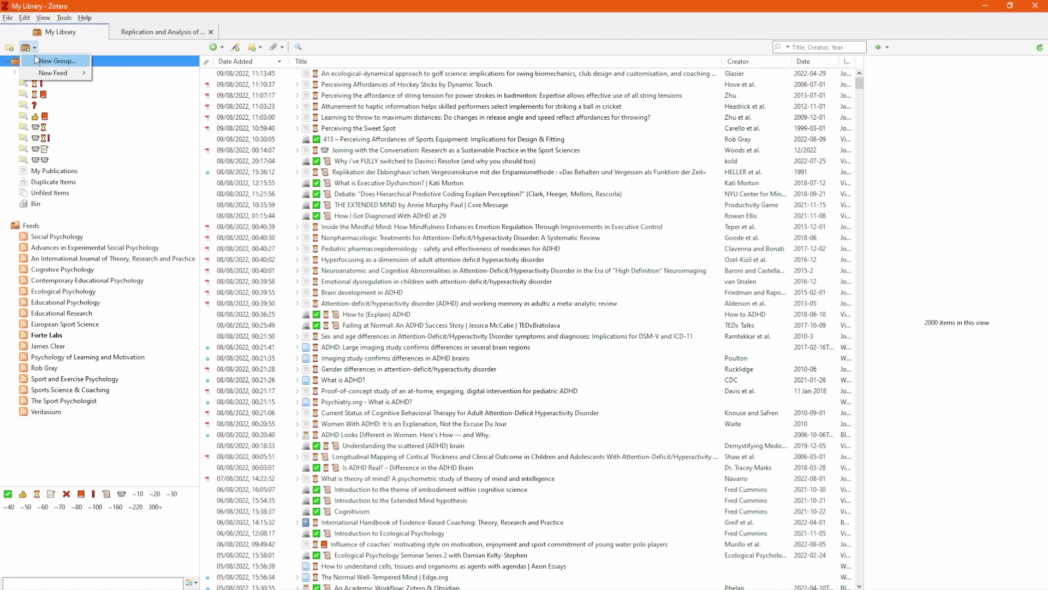
left_click(111, 50)
left_click(58, 71)
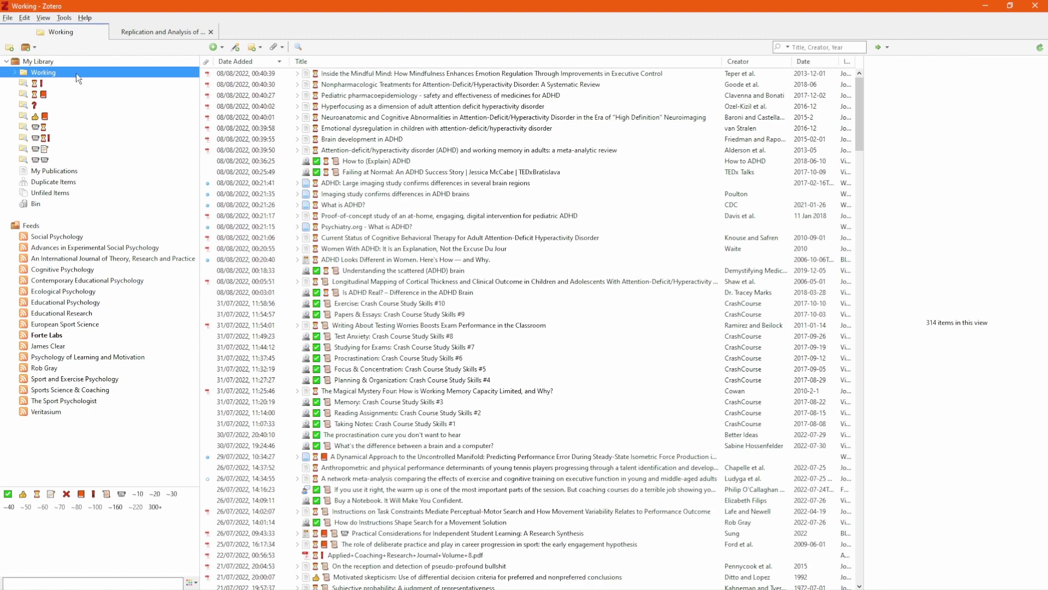
left_click(14, 72)
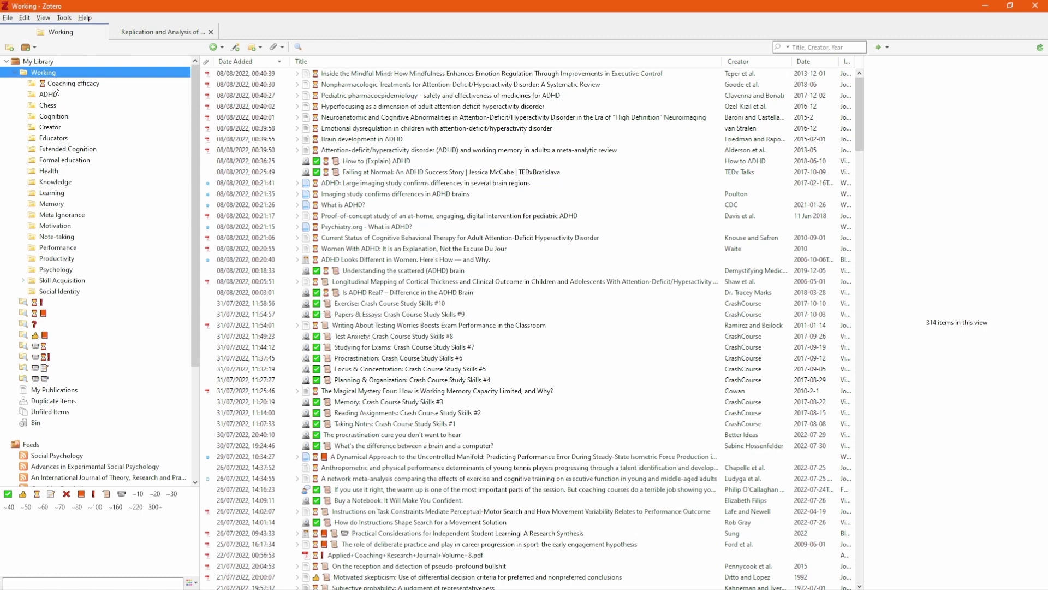
left_click(14, 73)
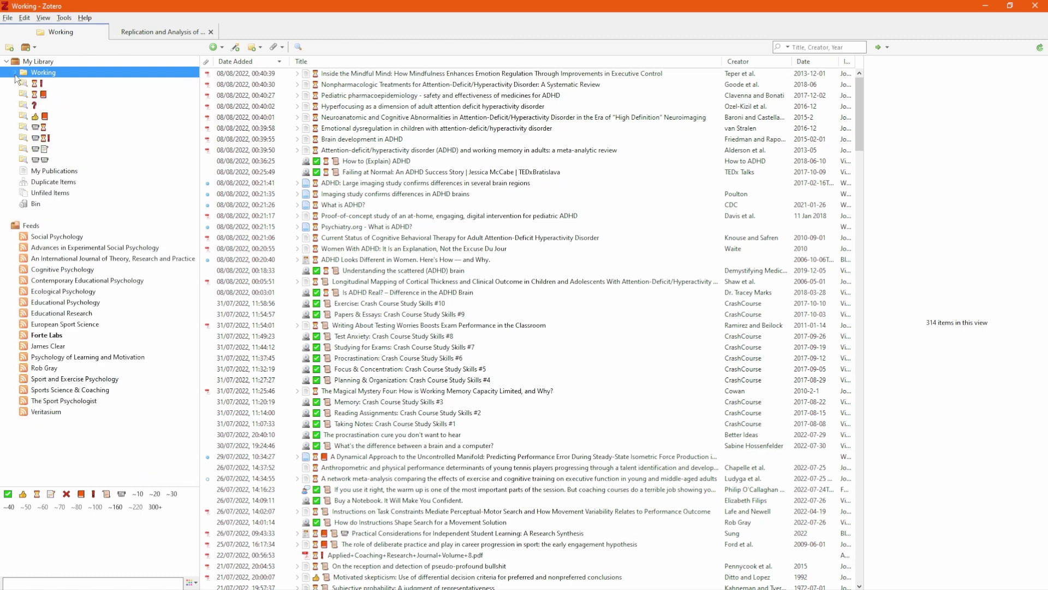
Step: Browse the first saved search, My Publications and Duplicate Items, selecting the duplicate golf science entries
left_click(57, 83)
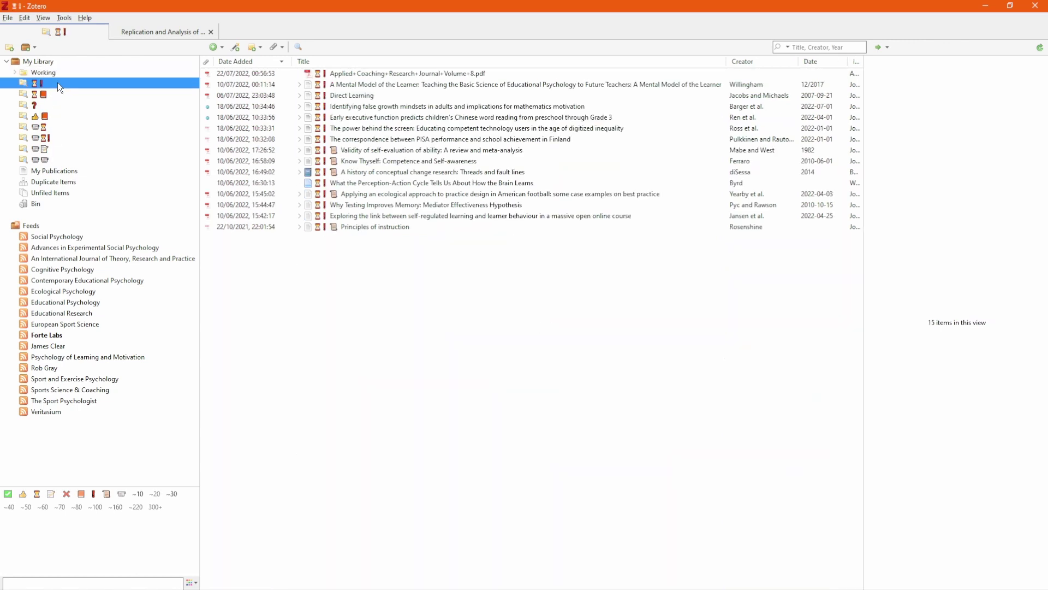
left_click(76, 173)
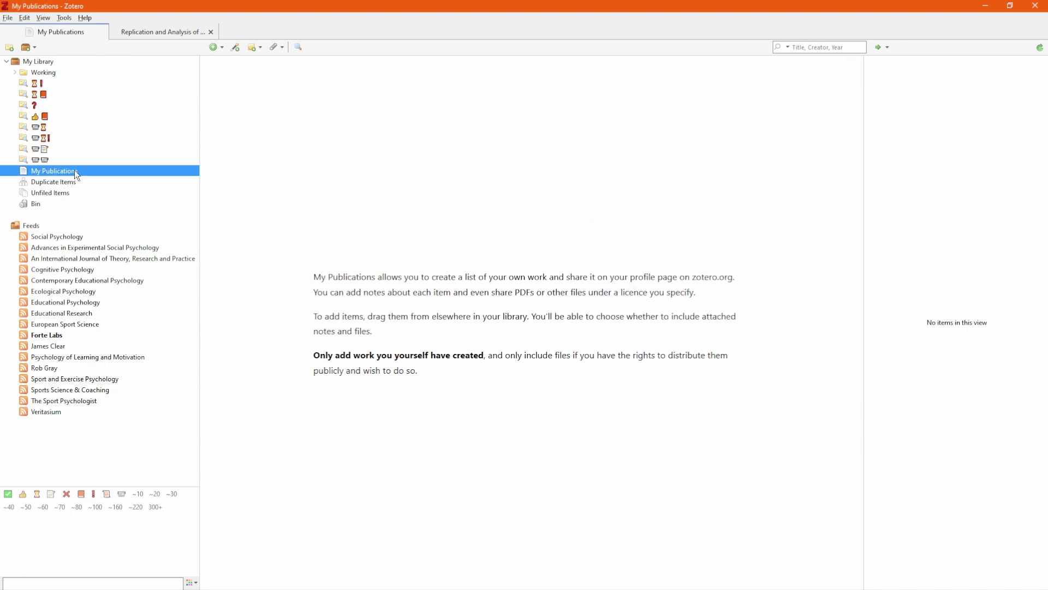
left_click(67, 183)
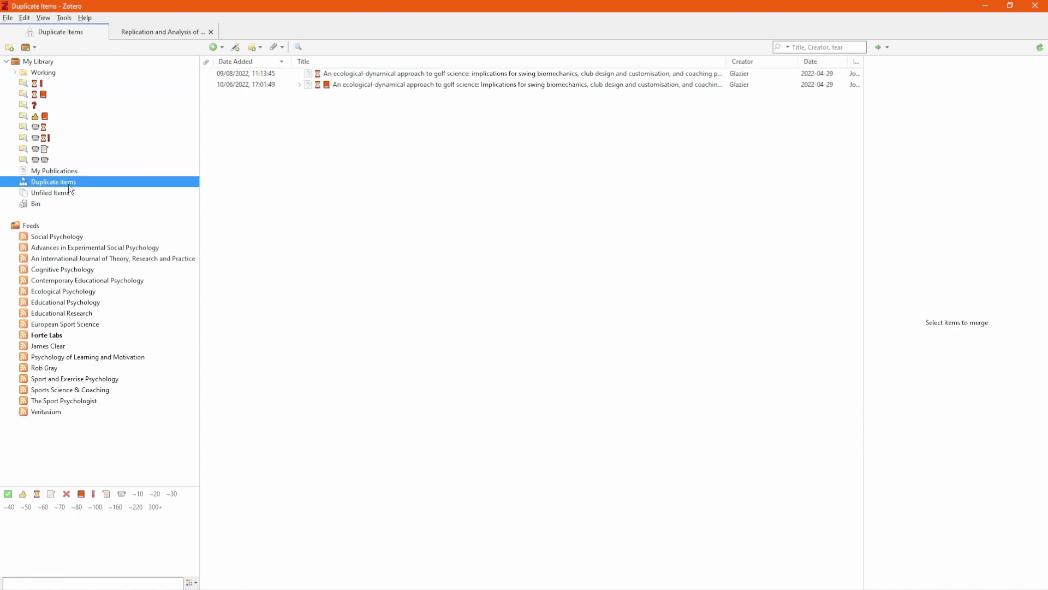
left_click(421, 74)
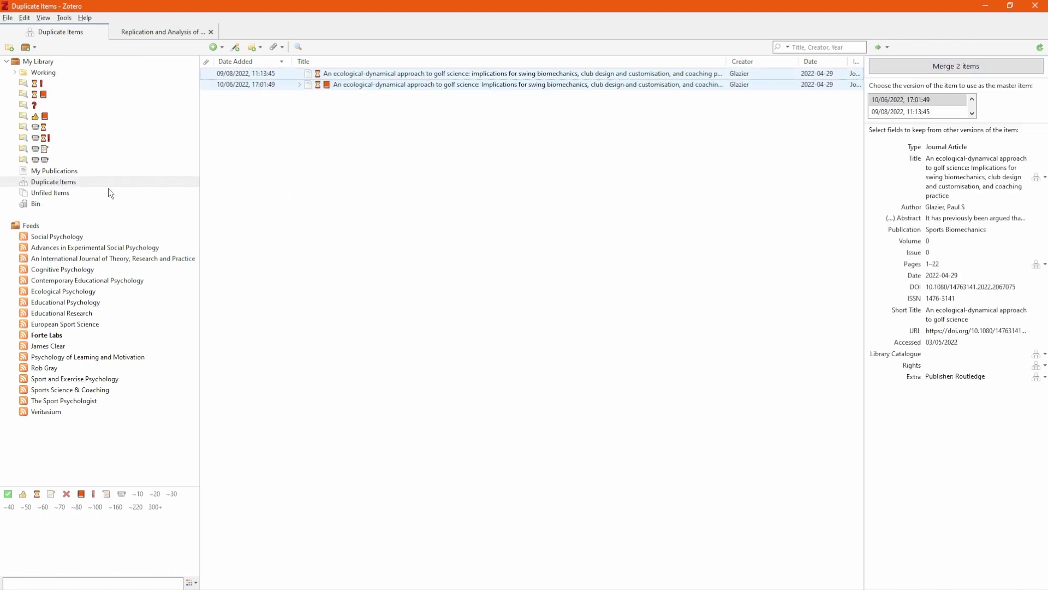
Step: View the 1686 Unfiled Items and the Bin's 250 items, then bring up the new feed options
left_click(80, 193)
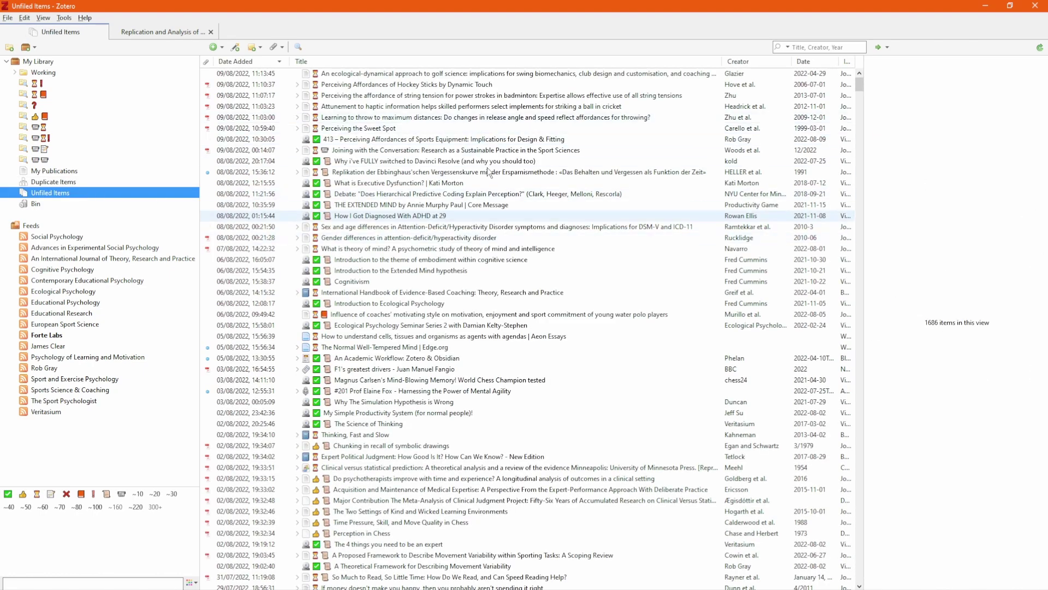
left_click(36, 206)
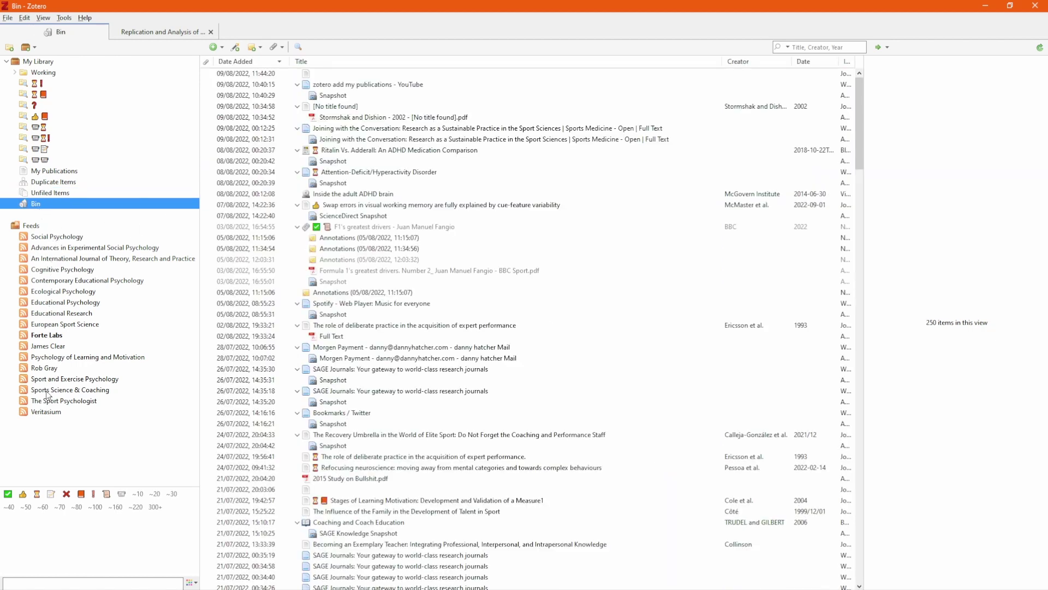
left_click(27, 48)
mouse_move(55, 72)
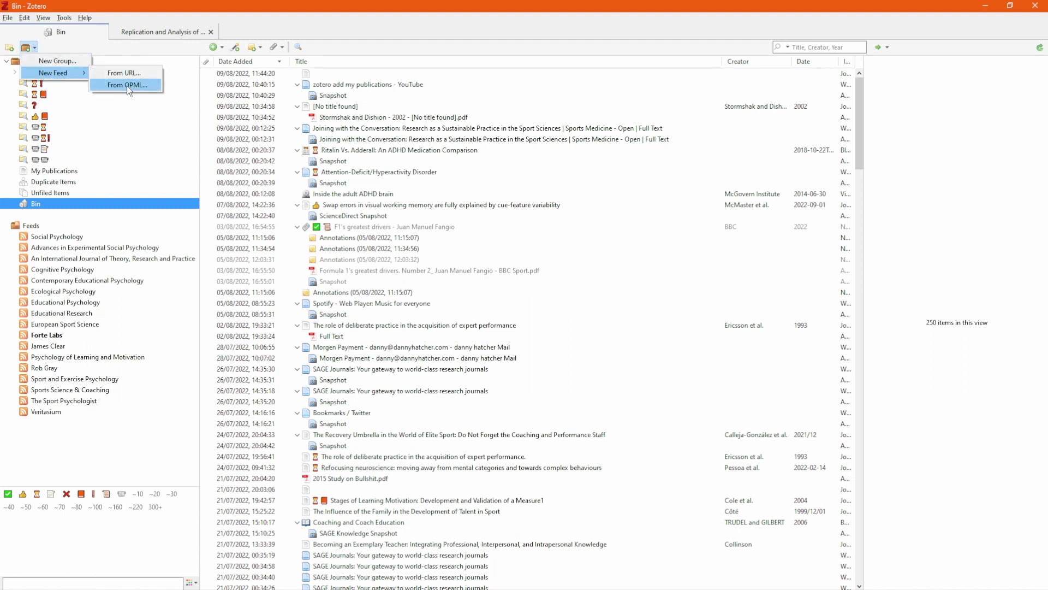
Step: Browse the Forte Labs and Veritasium feeds, read the Second Brain Membership post, then return to My Library
left_click(72, 423)
left_click(70, 334)
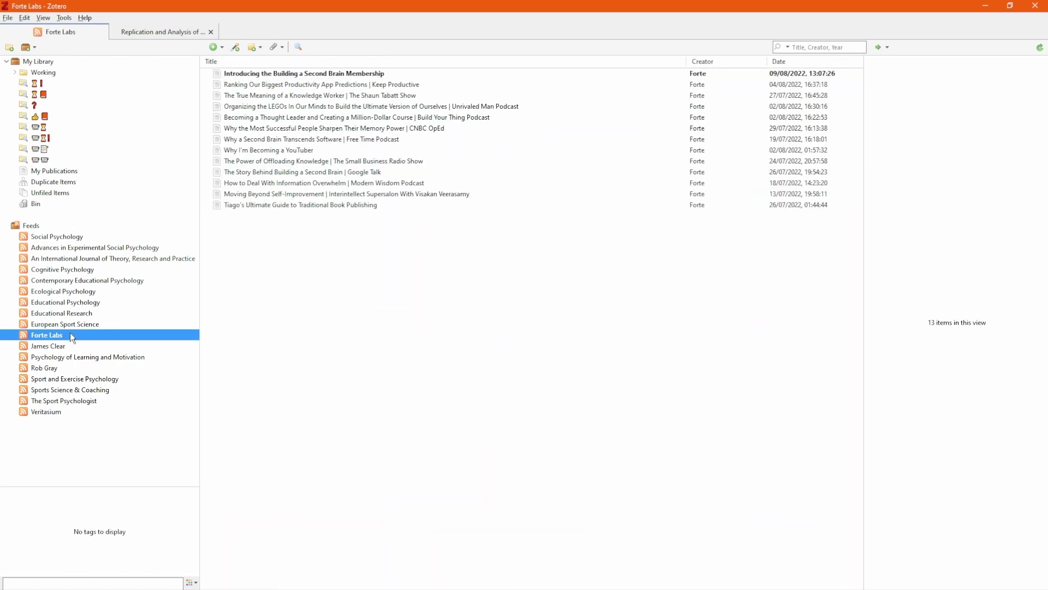
left_click(63, 412)
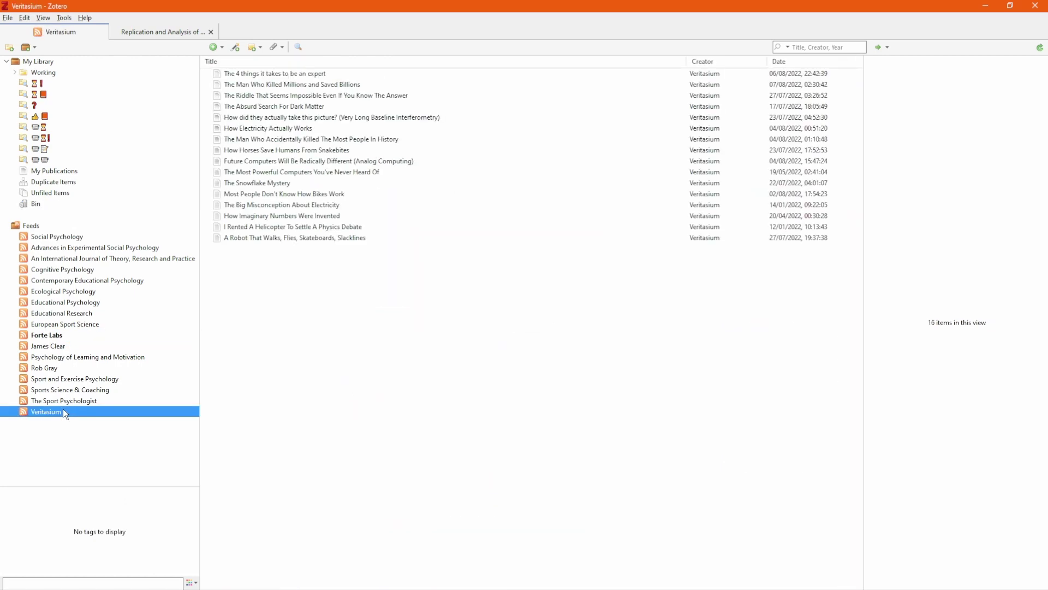
left_click(69, 335)
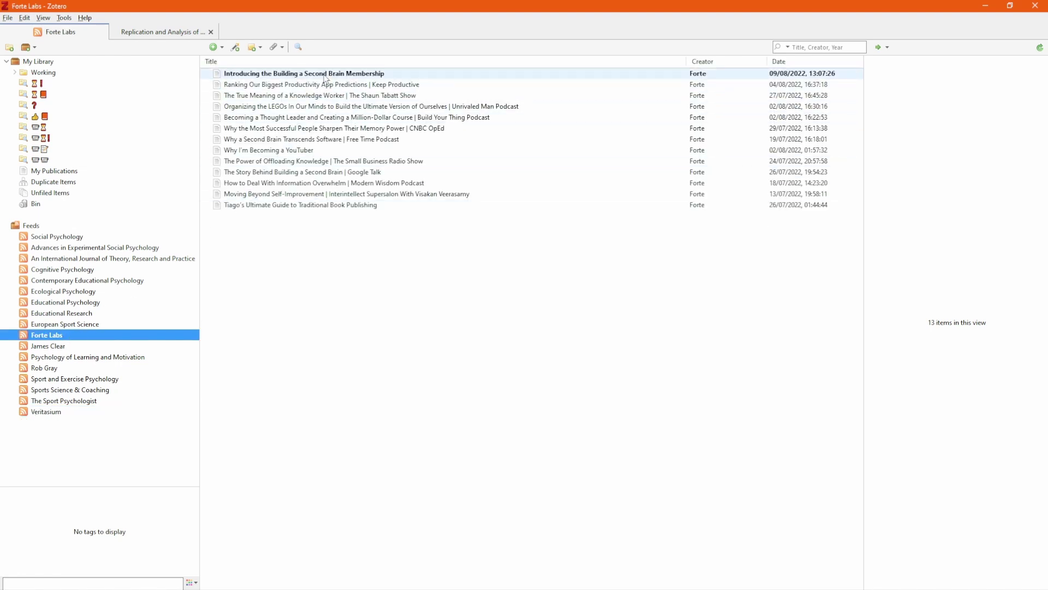
left_click(411, 73)
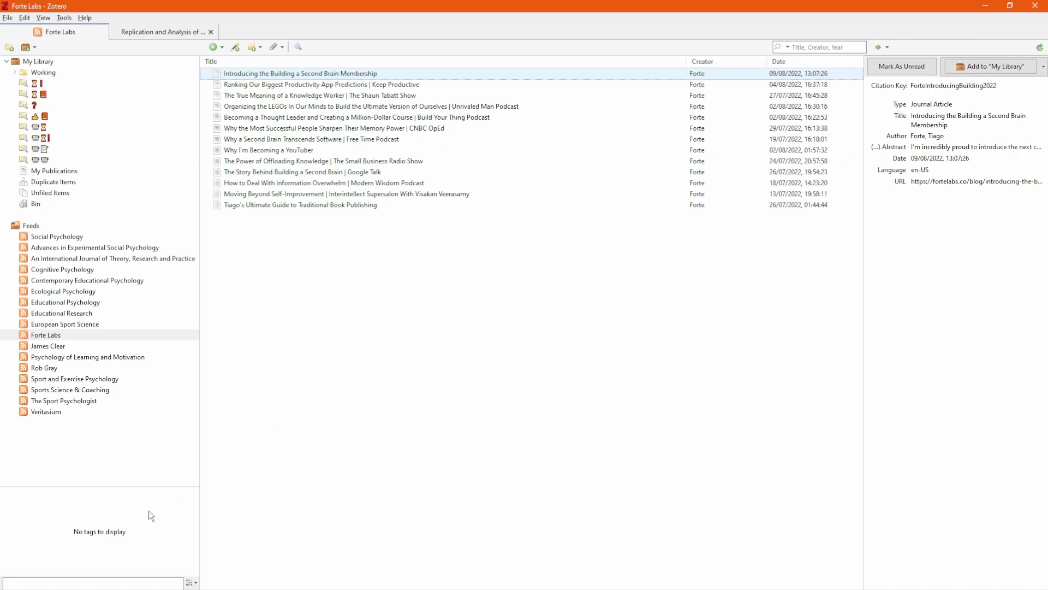
left_click(64, 63)
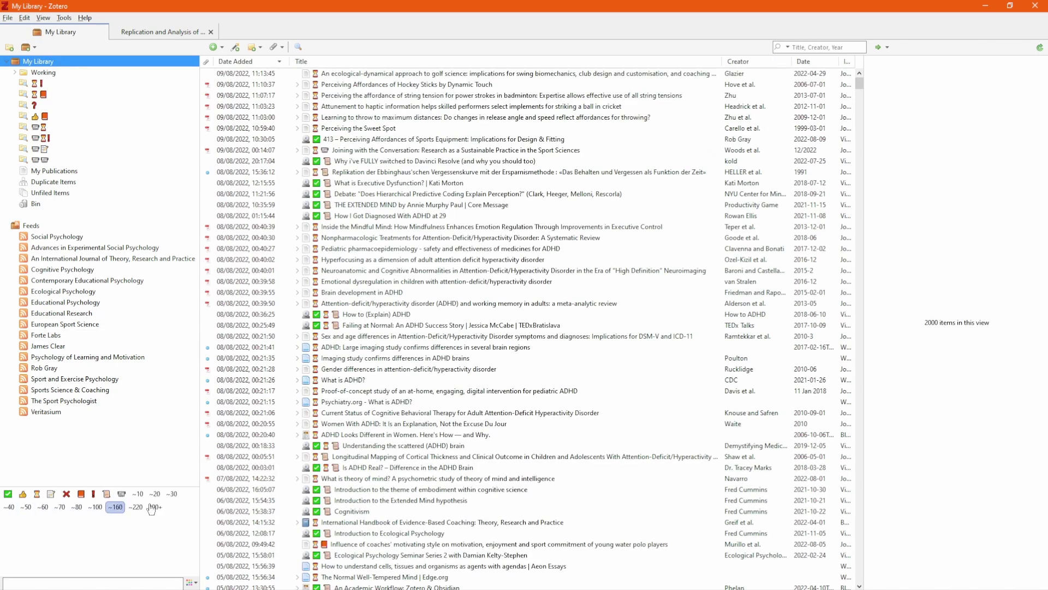
Step: Check the golf science article's single tag, then expand Working to reveal its Chess subcollection
left_click(504, 74)
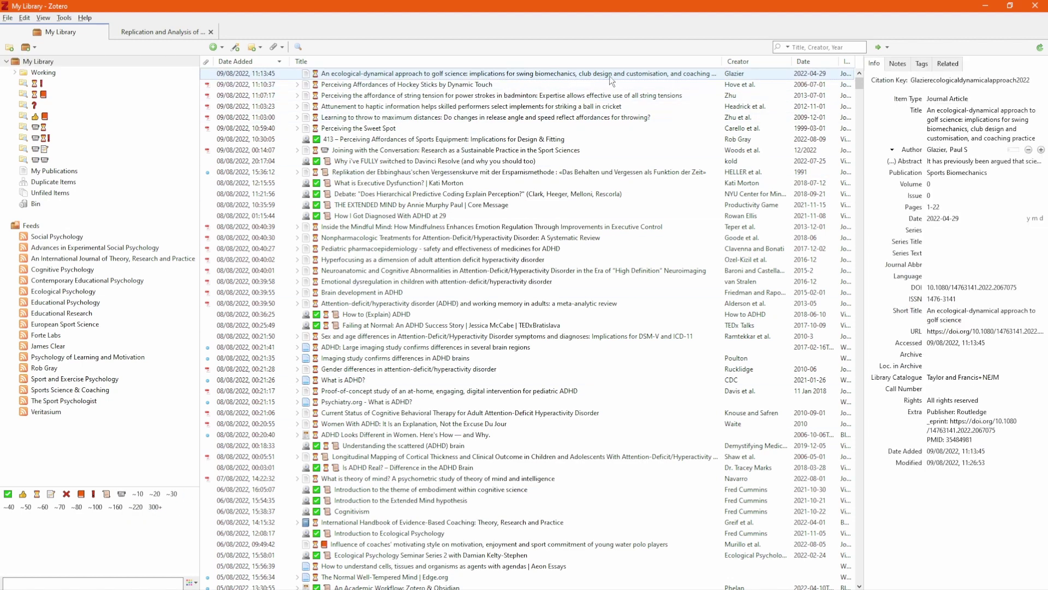
left_click(923, 64)
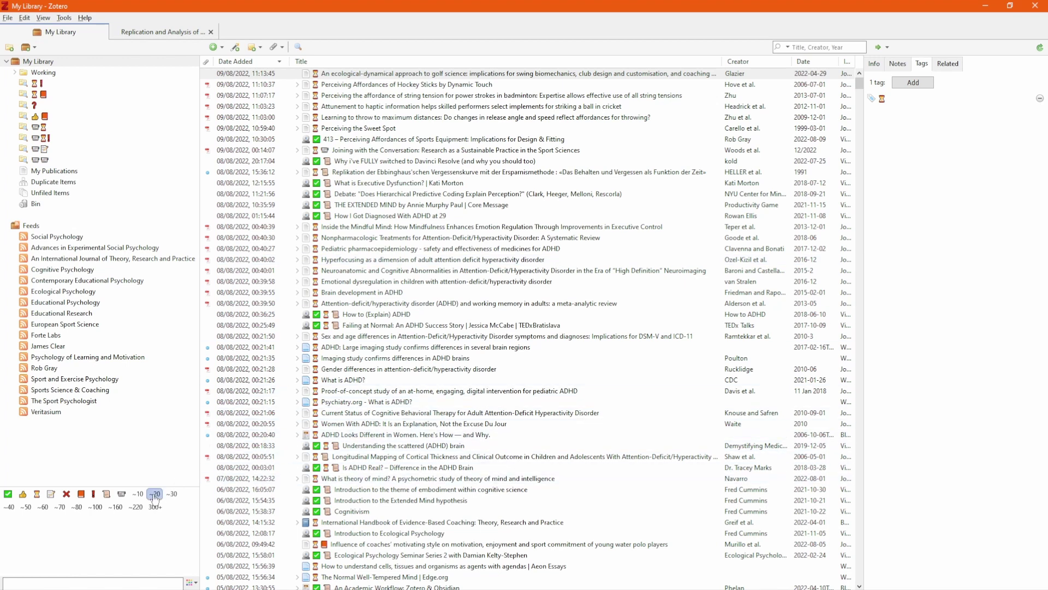
left_click(192, 583)
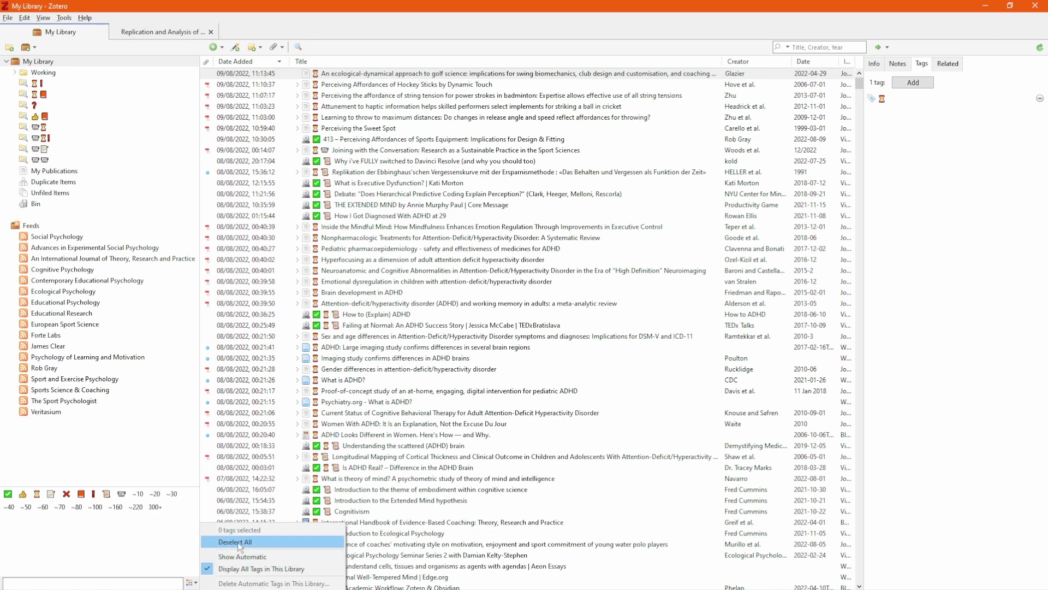
left_click(165, 548)
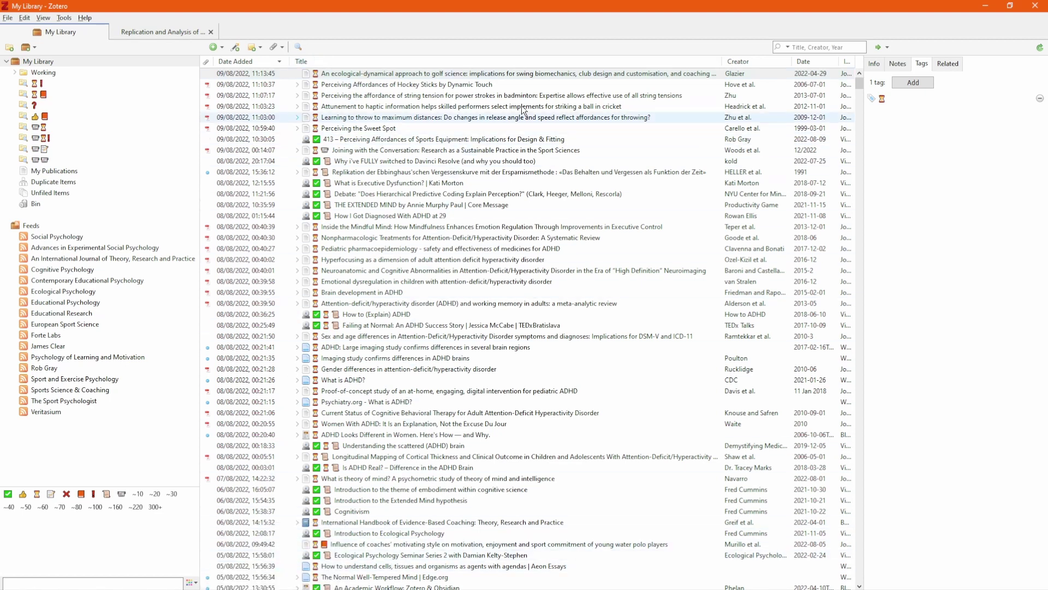
left_click(15, 72)
Step: Click through the Coaching efficacy, Chess, Health and Working collections and the search-field choices, ending on My Library
left_click(63, 87)
left_click(70, 105)
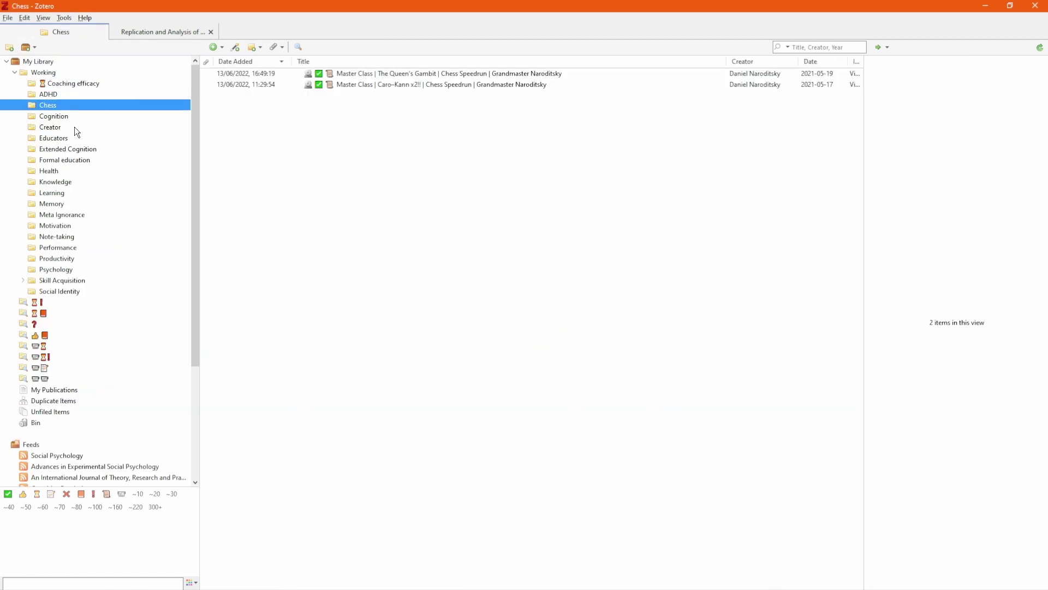
left_click(130, 169)
left_click(805, 47)
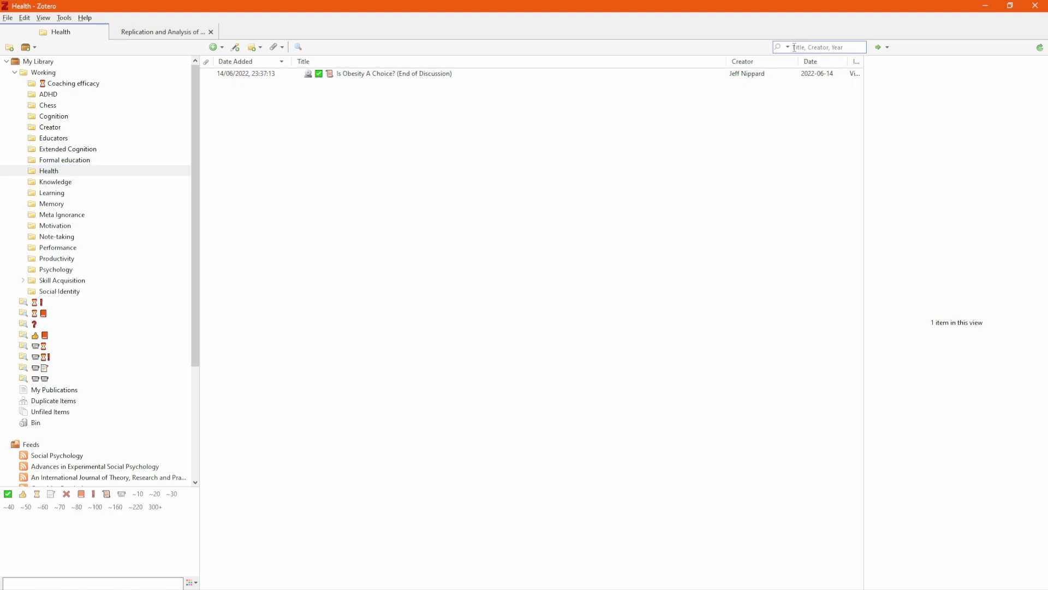
left_click(788, 47)
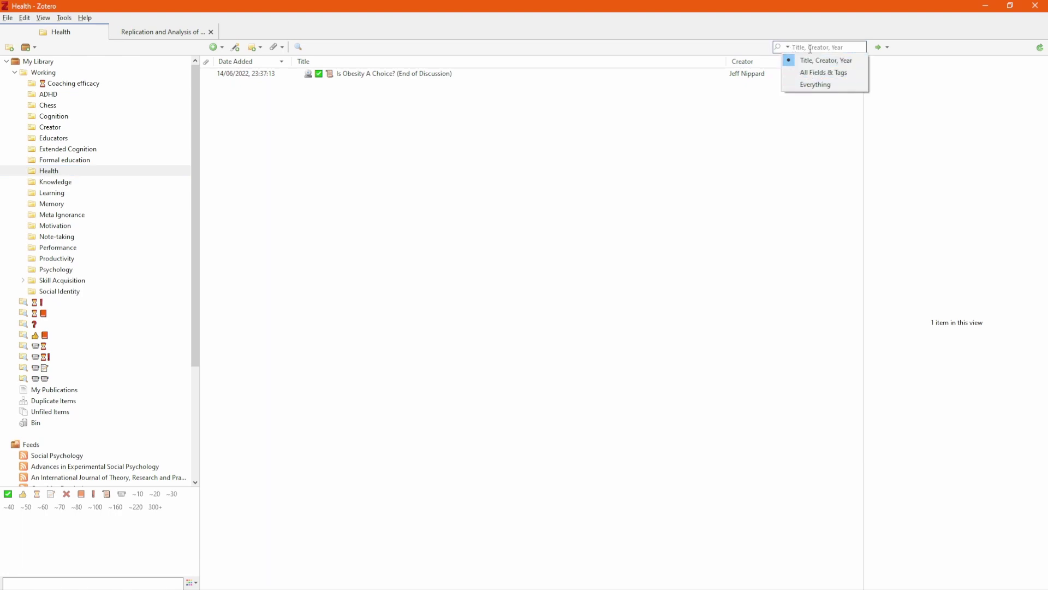
left_click(810, 49)
left_click(93, 72)
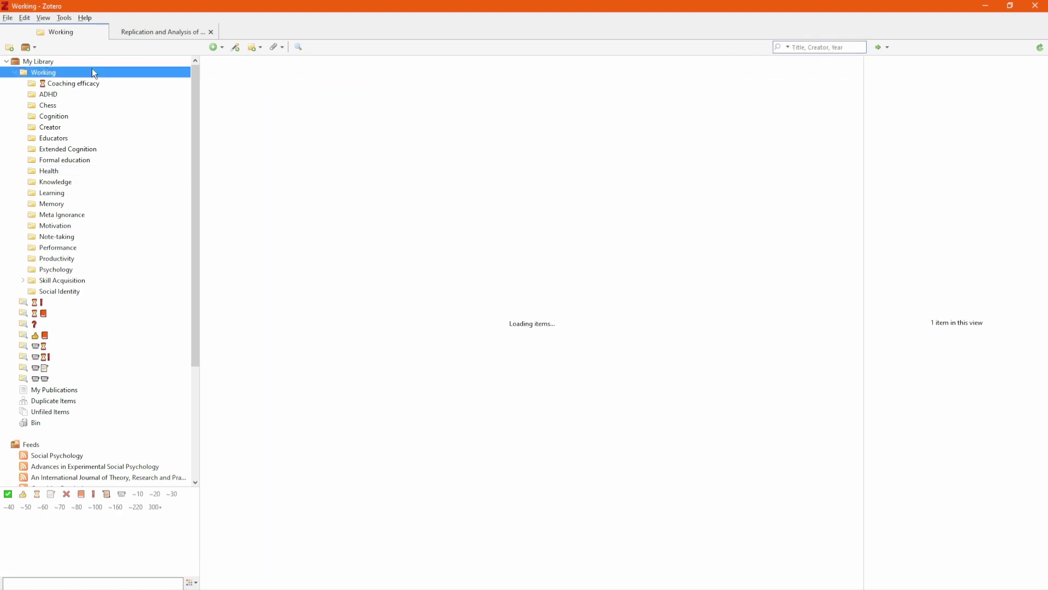
left_click(70, 60)
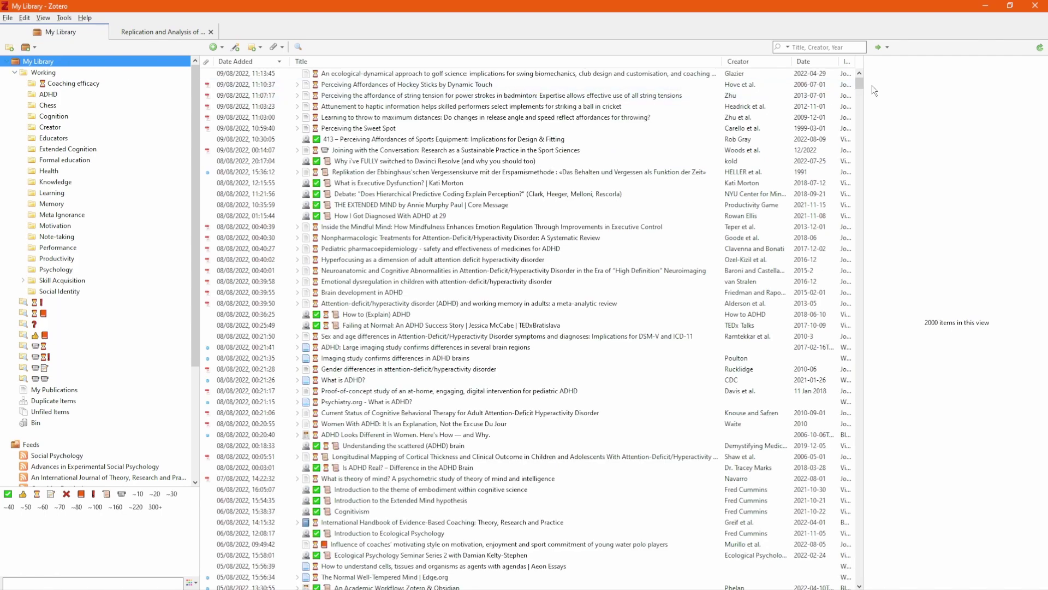
Step: Review Info metadata for the golf science, Davinci Resolve, Mindful Mind, ADHD and Gender differences items
left_click(778, 74)
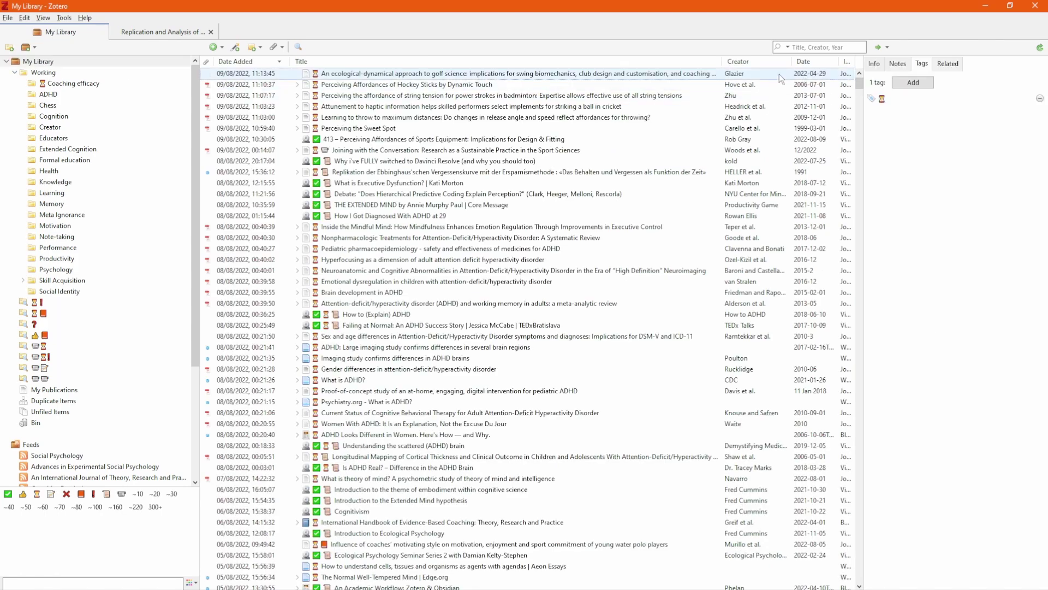
left_click(875, 64)
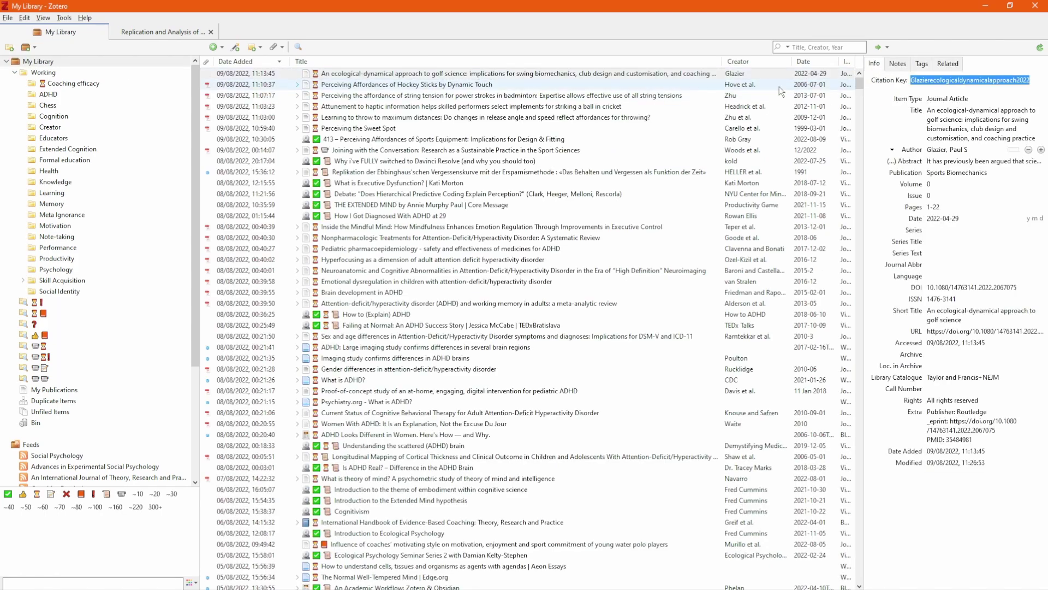
left_click(669, 118)
left_click(659, 160)
left_click(640, 228)
left_click(630, 305)
left_click(627, 371)
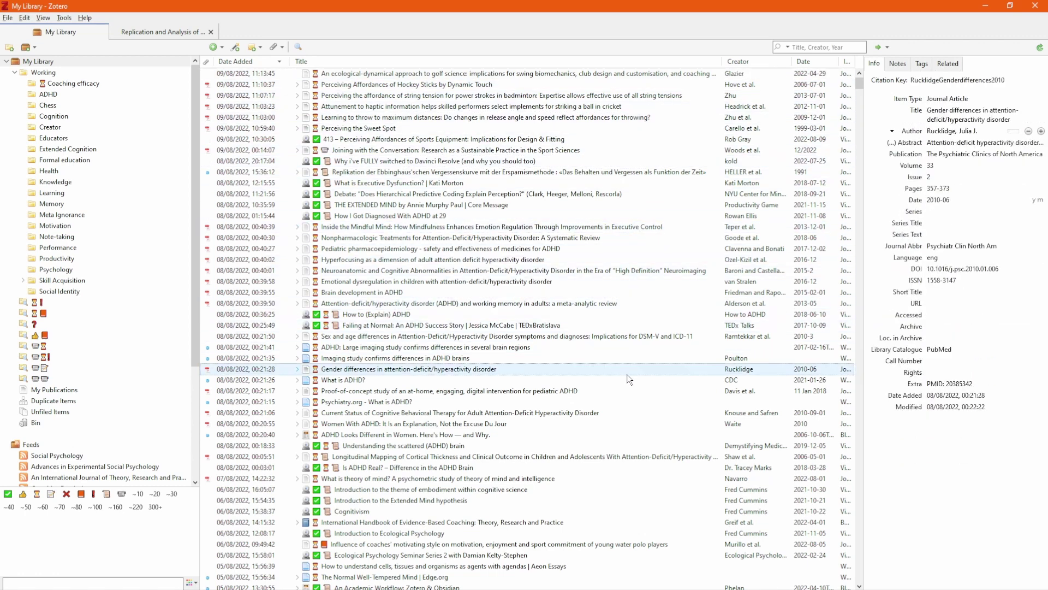
Step: Open the Hockey Sticks article's PDF in its own reader tab, then return to the library list
double_click(411, 85)
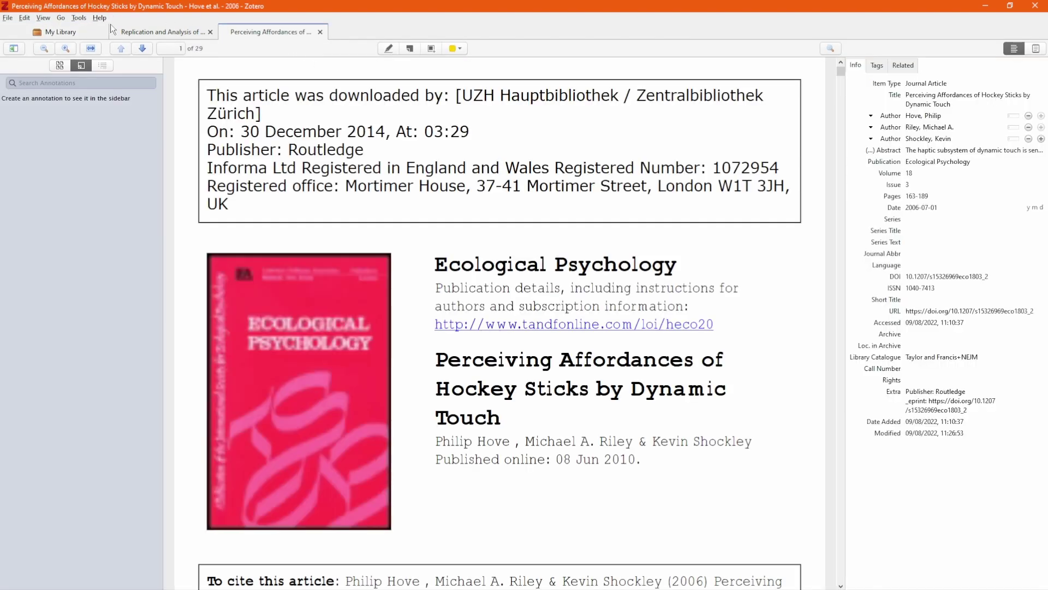
left_click(150, 34)
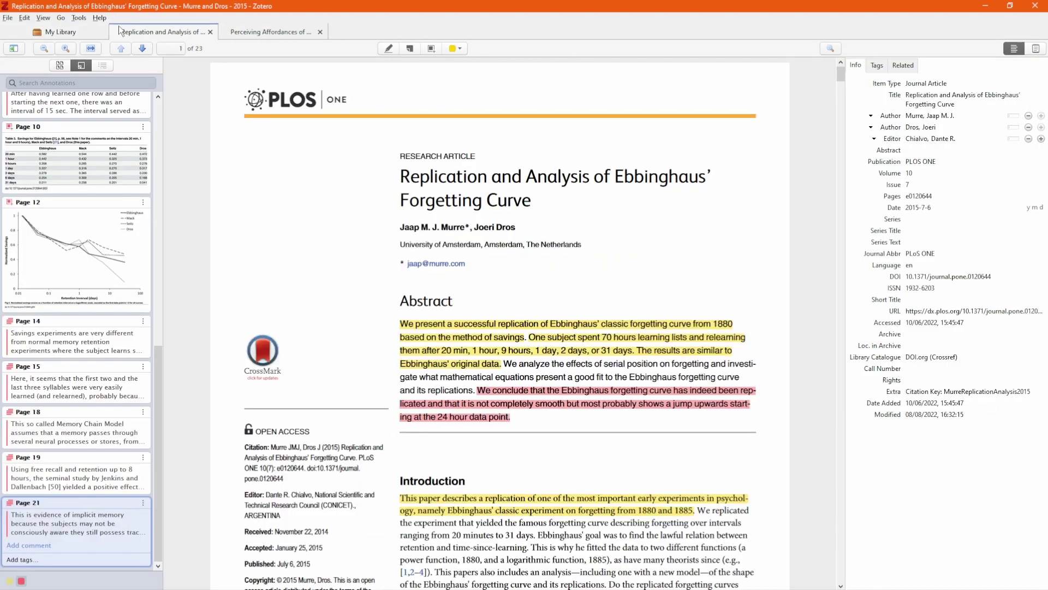
left_click(73, 30)
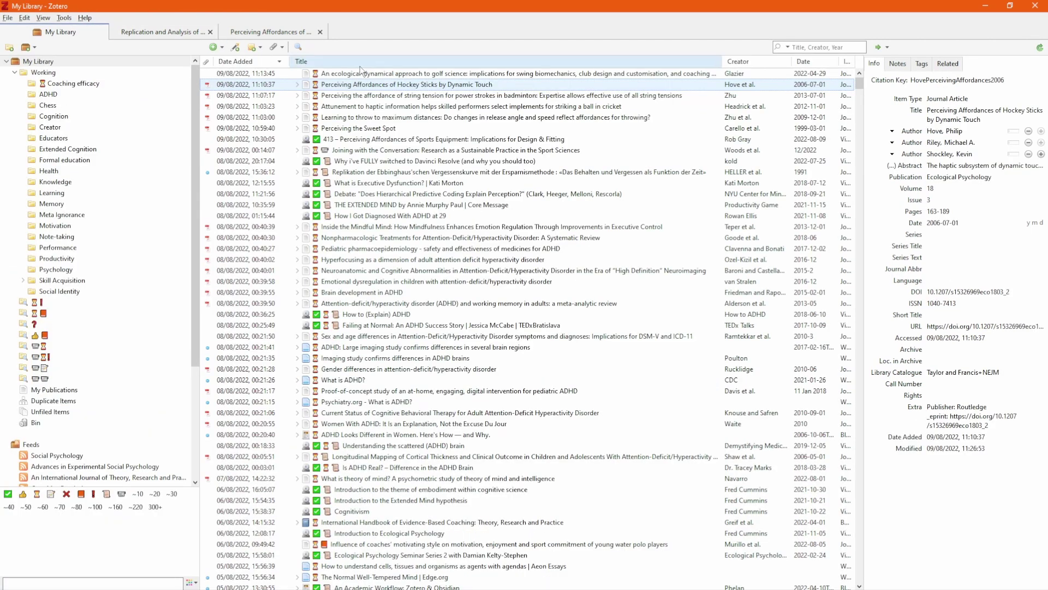
Step: Try the Add Item by Identifier box and the new item types, closing without adding anything
left_click(405, 73)
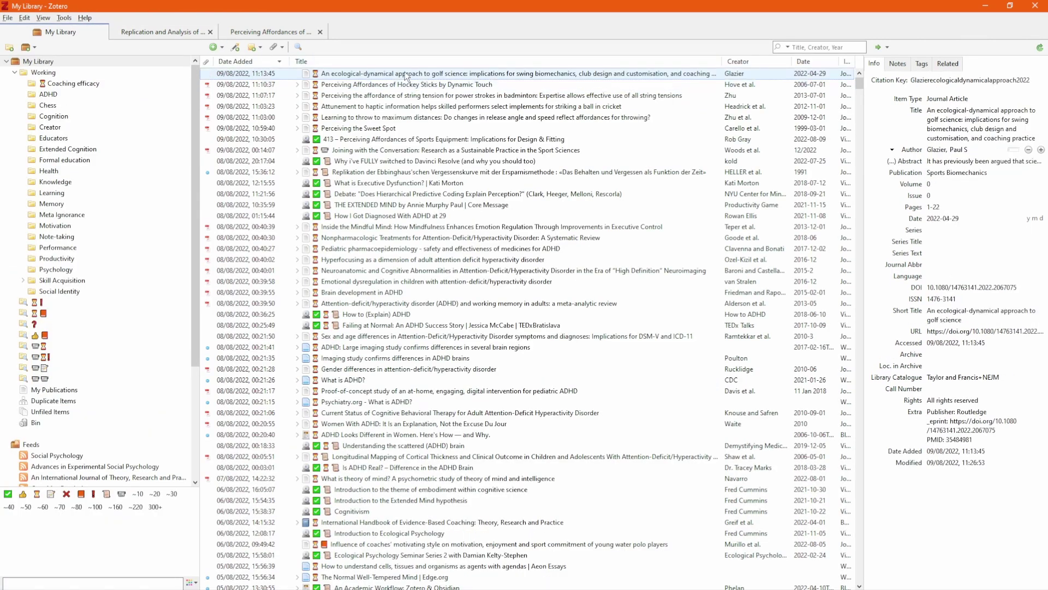
left_click(237, 49)
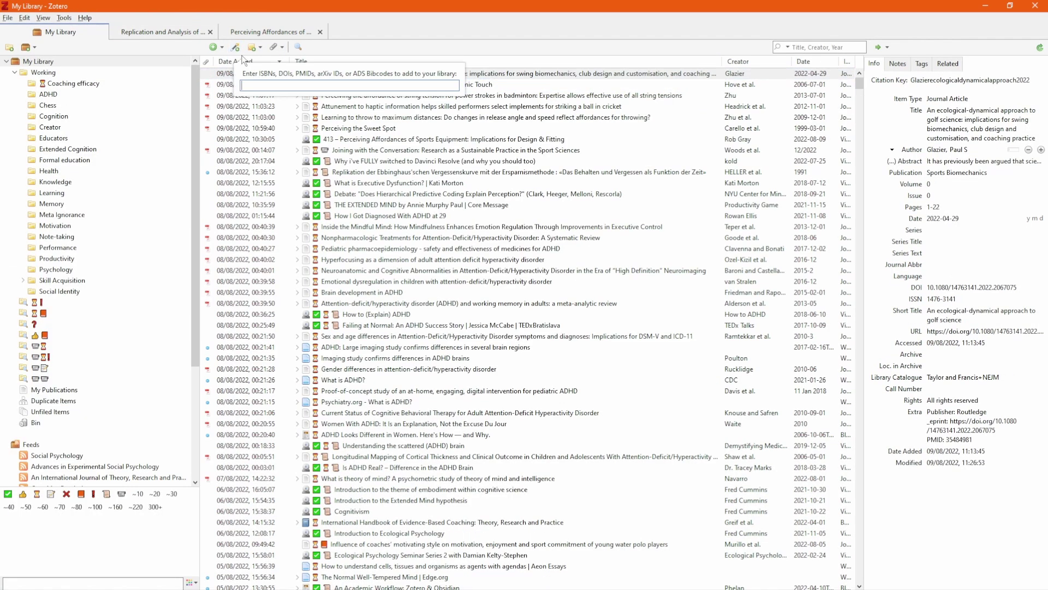
left_click(222, 48)
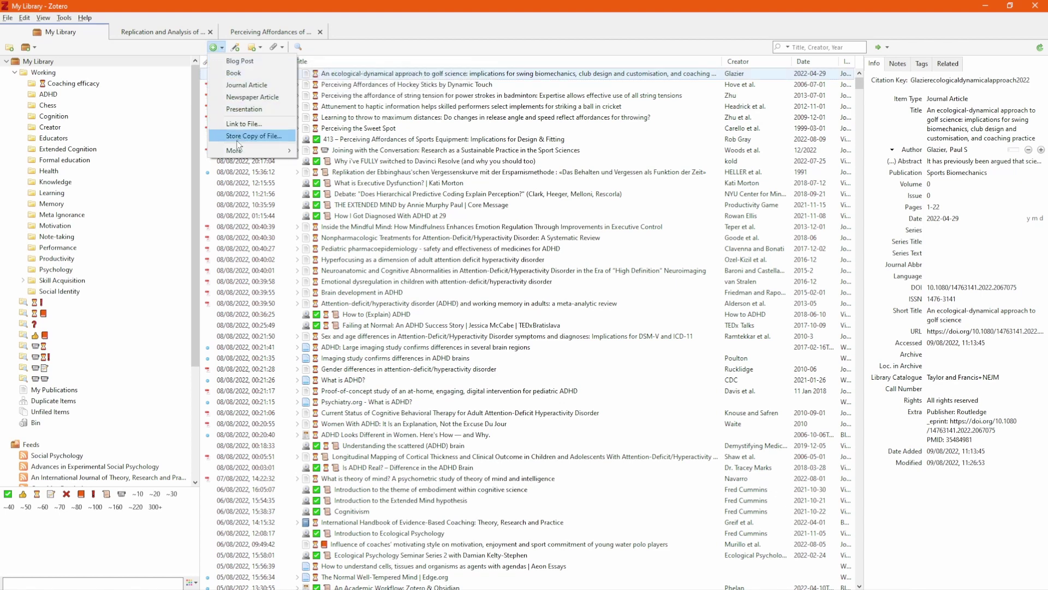
left_click(236, 48)
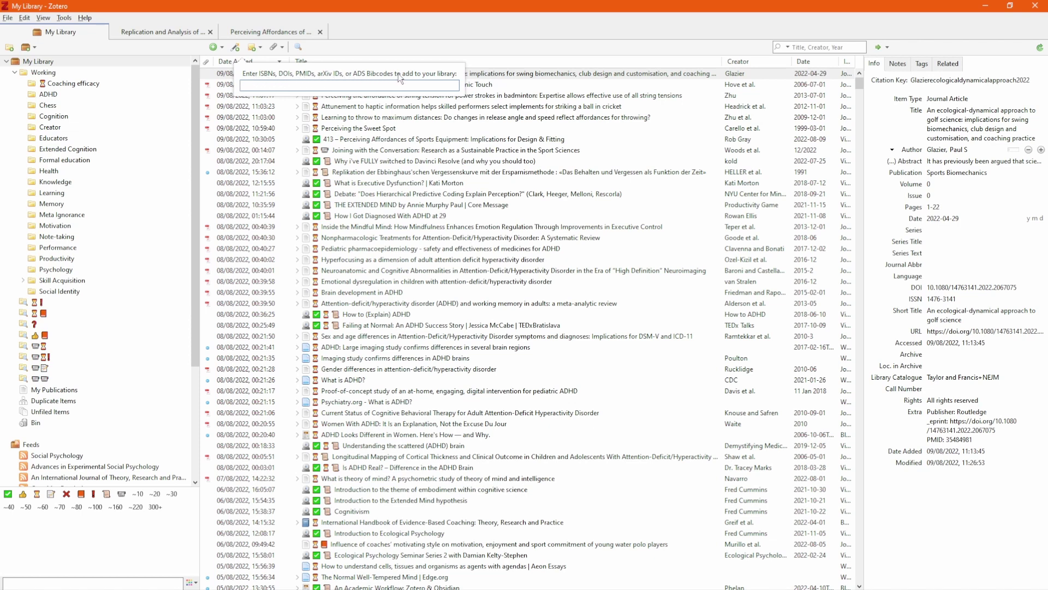
left_click(340, 45)
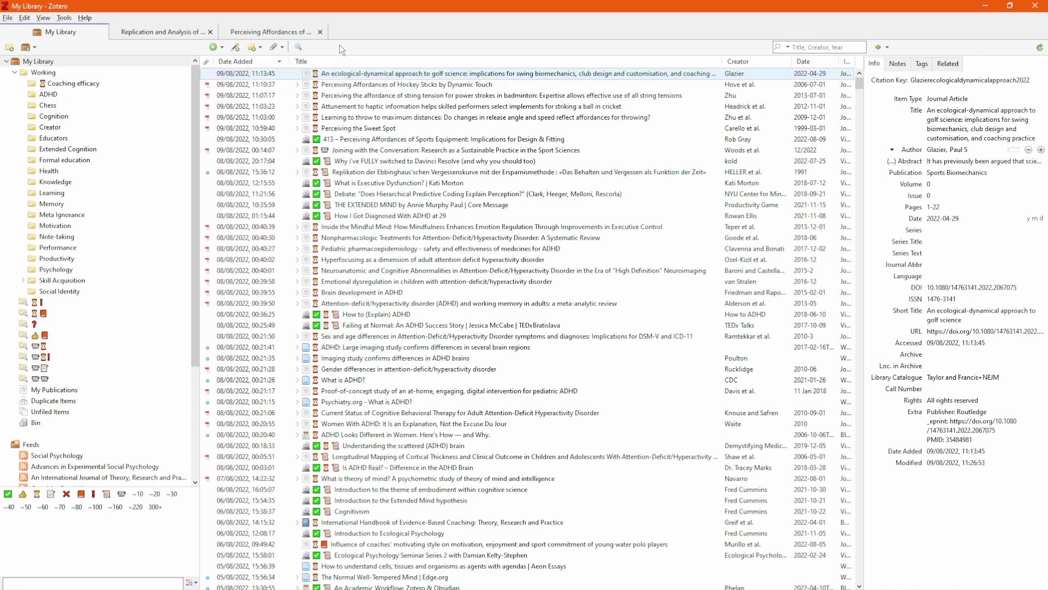
Step: Save the SAGE article 'High Performance Sport Coaching' from Edge with the Zotero Connector
key("alt+Tab")
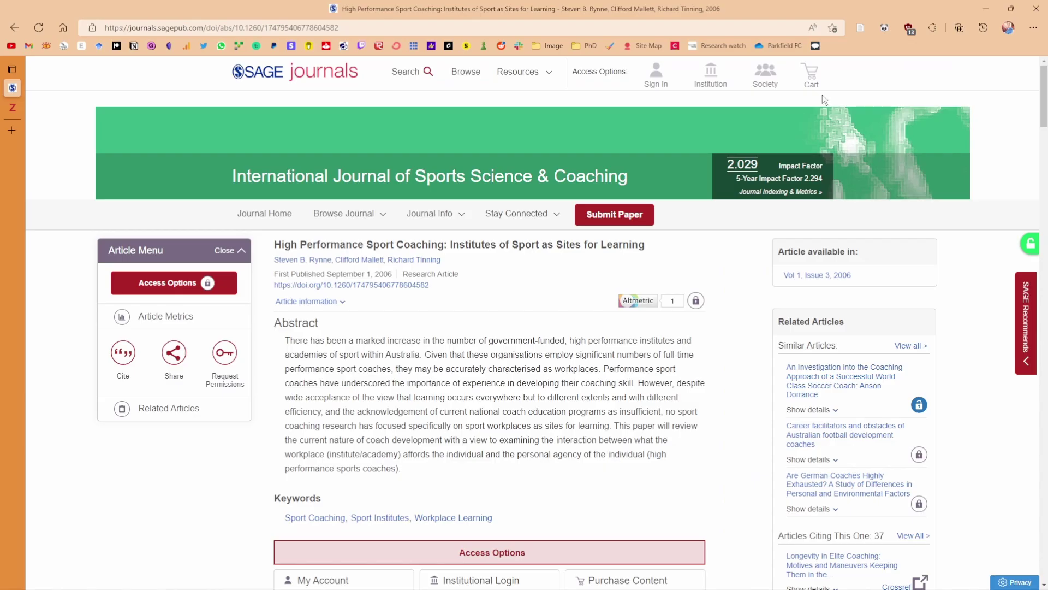
left_click(862, 28)
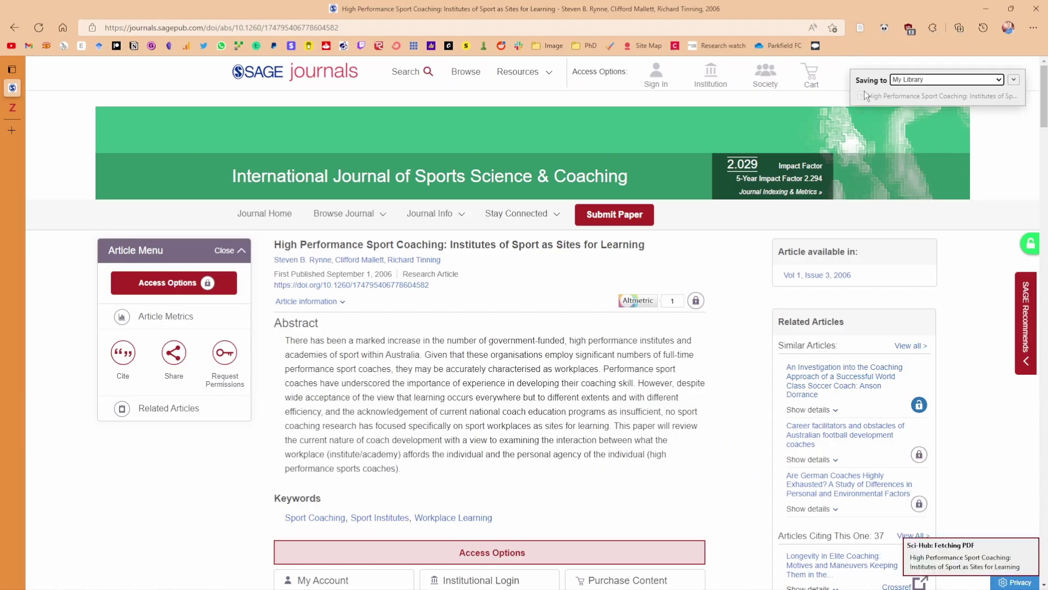
key("alt+Tab")
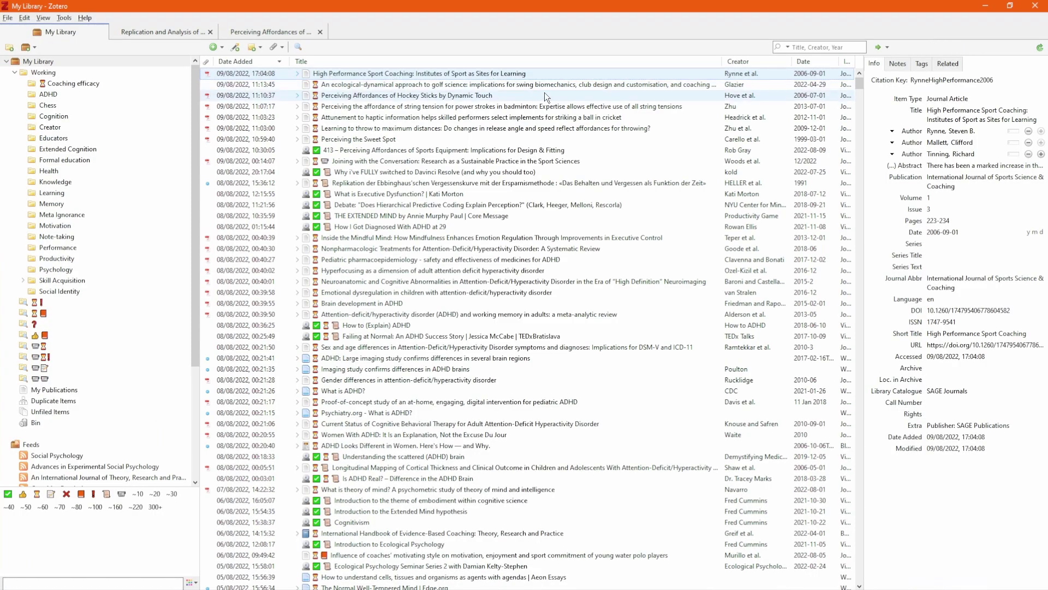
Step: Inspect the new article's item type (keeping Journal Article), date and URL without editing them
left_click(946, 100)
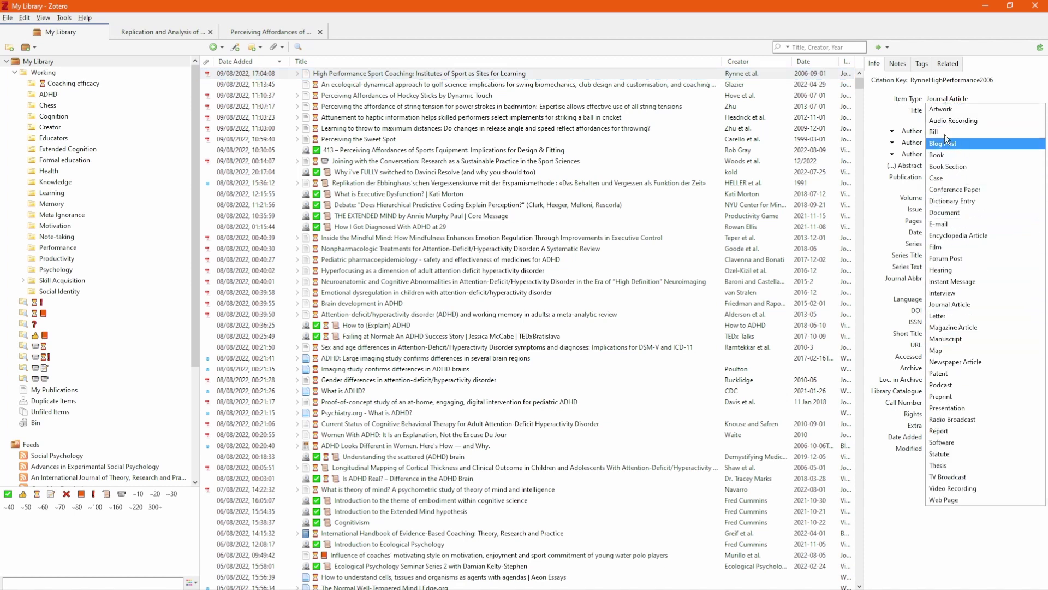
left_click(890, 117)
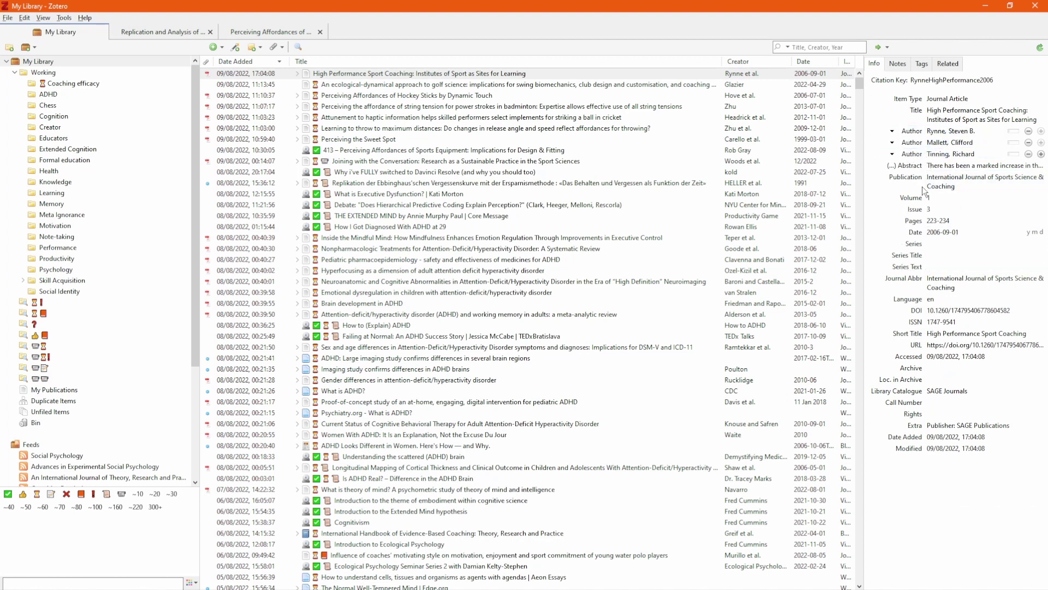
left_click(953, 233)
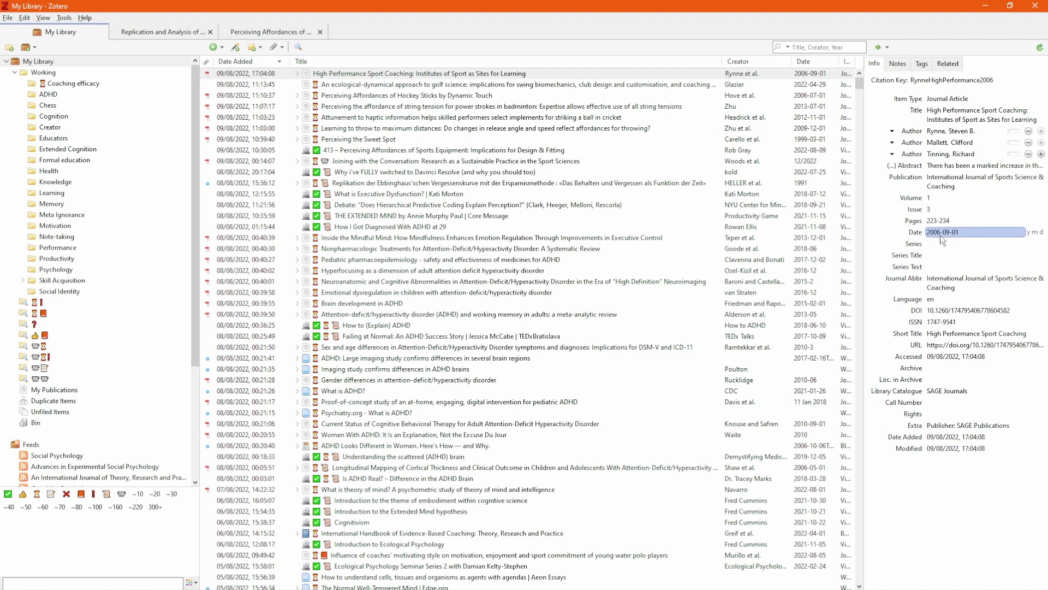
left_click(968, 347)
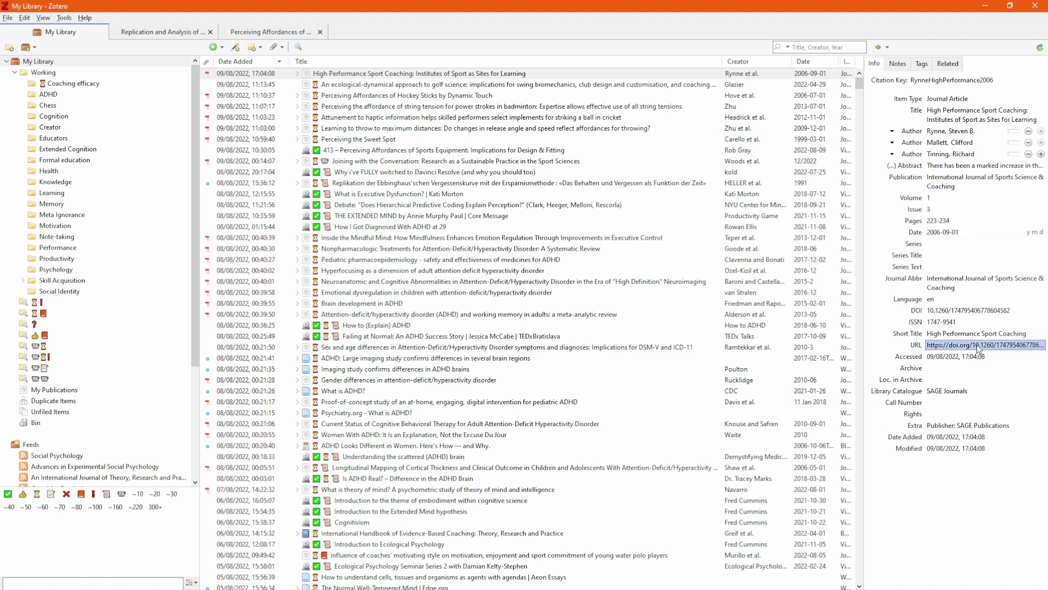
left_click(904, 347)
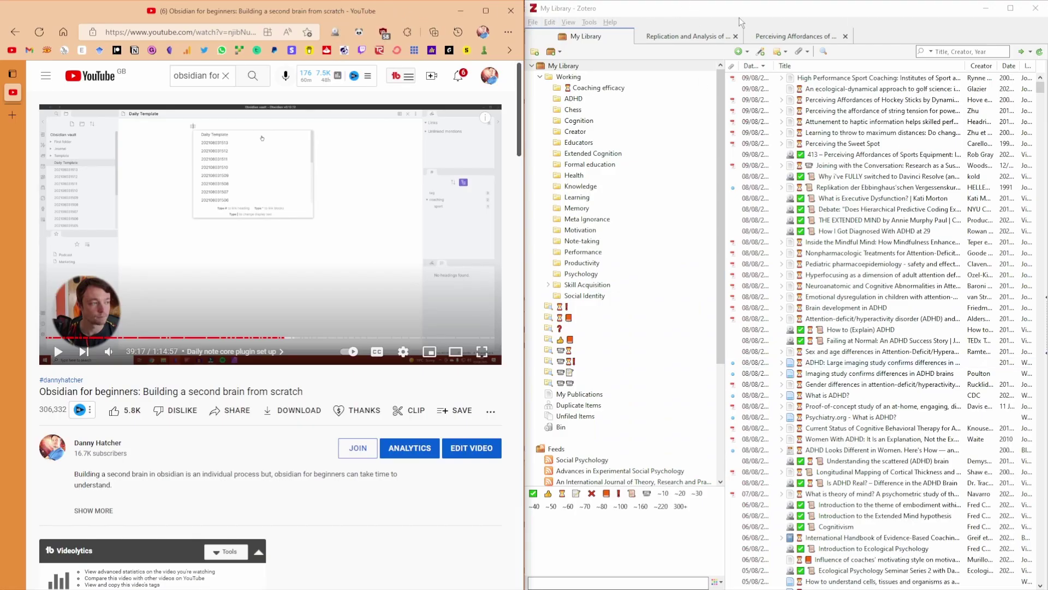
Step: Save the 'Obsidian for beginners' YouTube video via the Zotero Connector into Working > Coaching efficacy
left_click(334, 31)
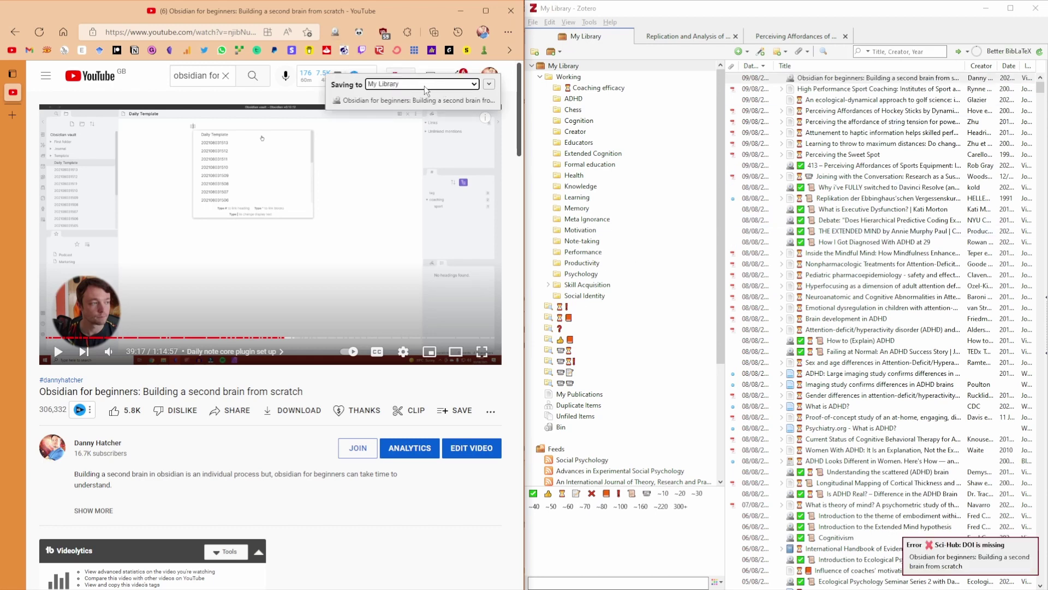
left_click(605, 88)
left_click(337, 33)
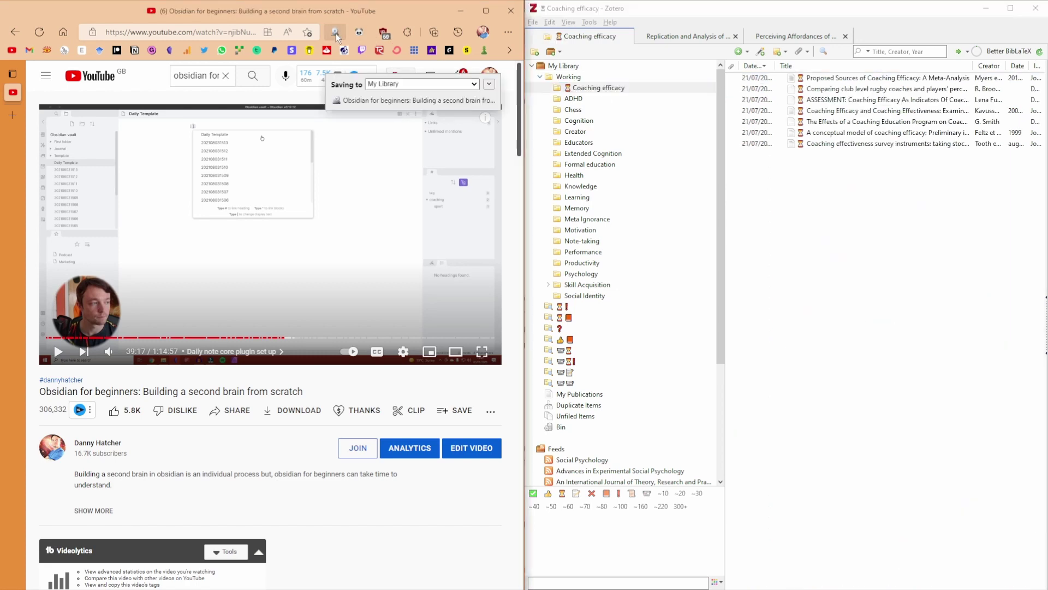
left_click(408, 83)
left_click(388, 103)
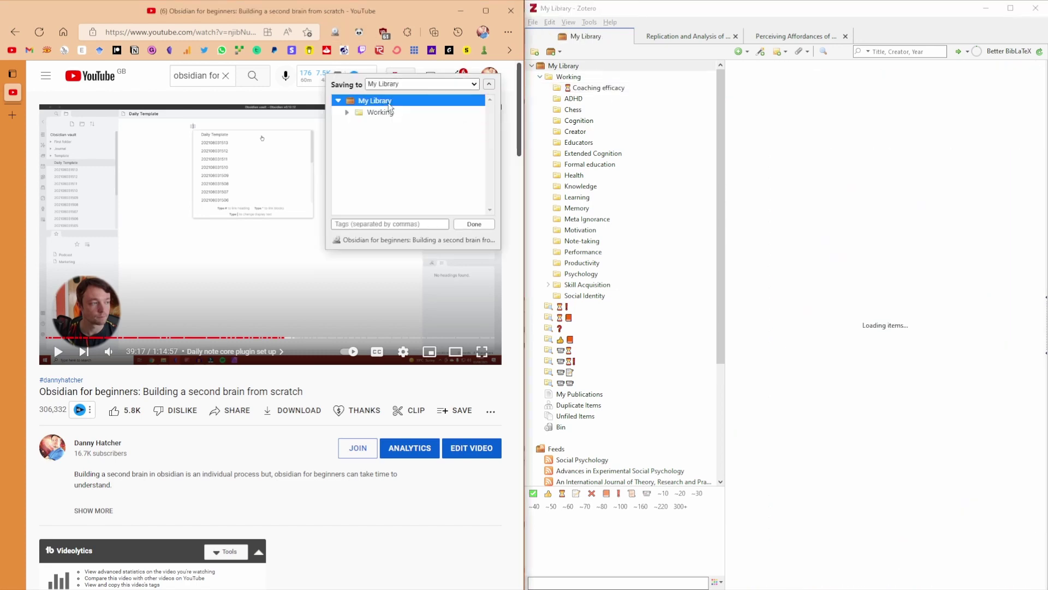
left_click(383, 111)
left_click(347, 112)
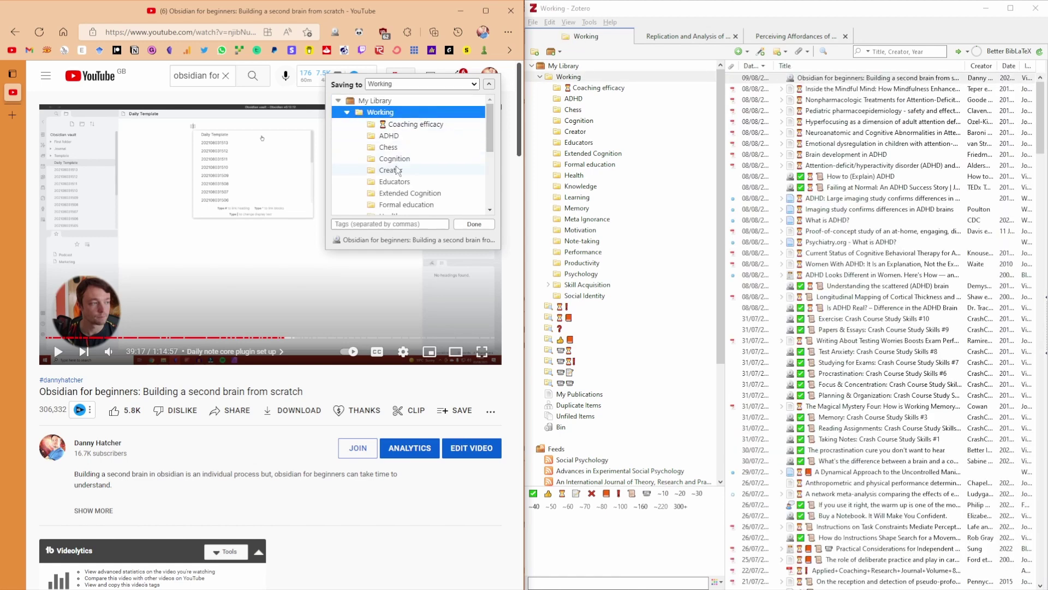
left_click(413, 124)
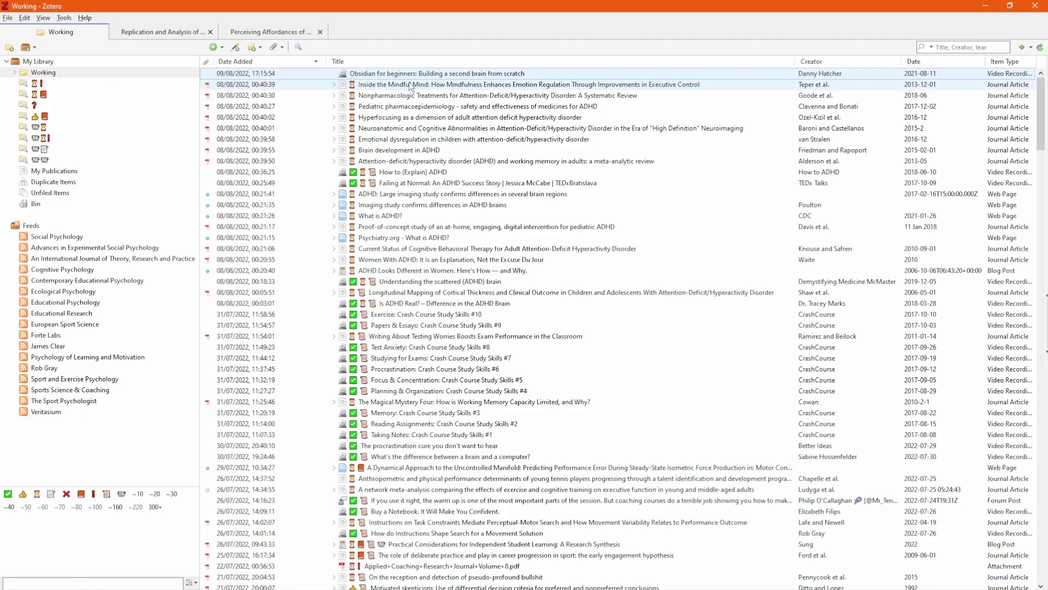
Step: Preview the ADHD articles' attachments, move the attachments column after Date Added, and open the column picker
left_click(322, 85)
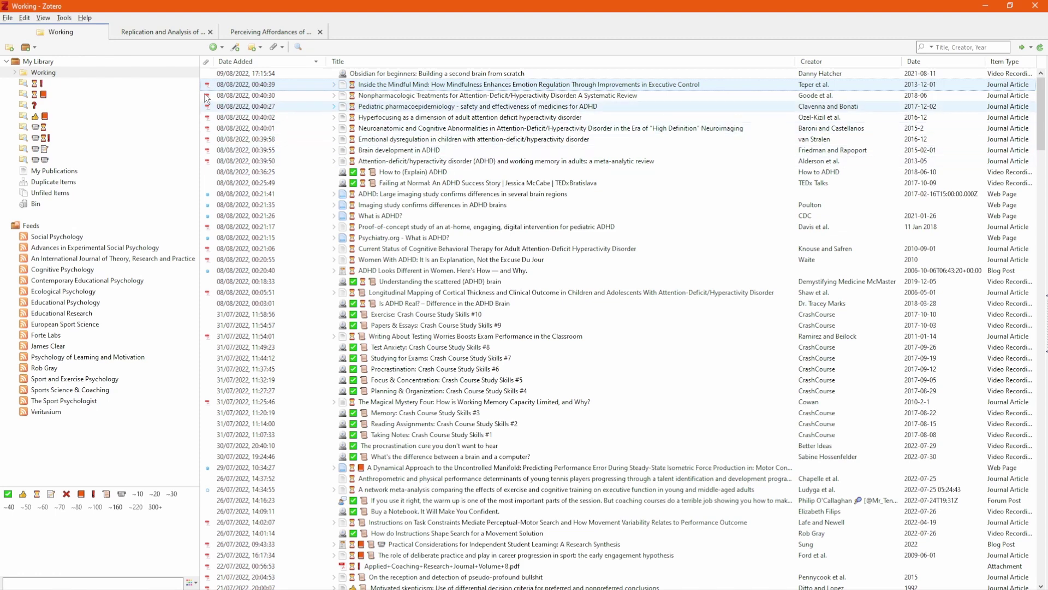
key("Right")
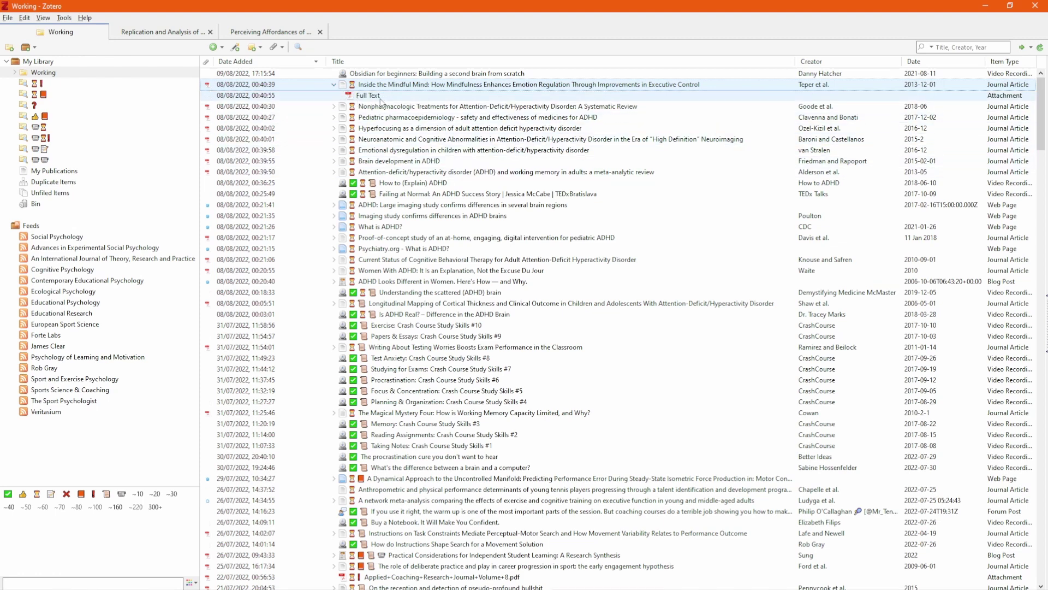
key("Left")
key("Down")
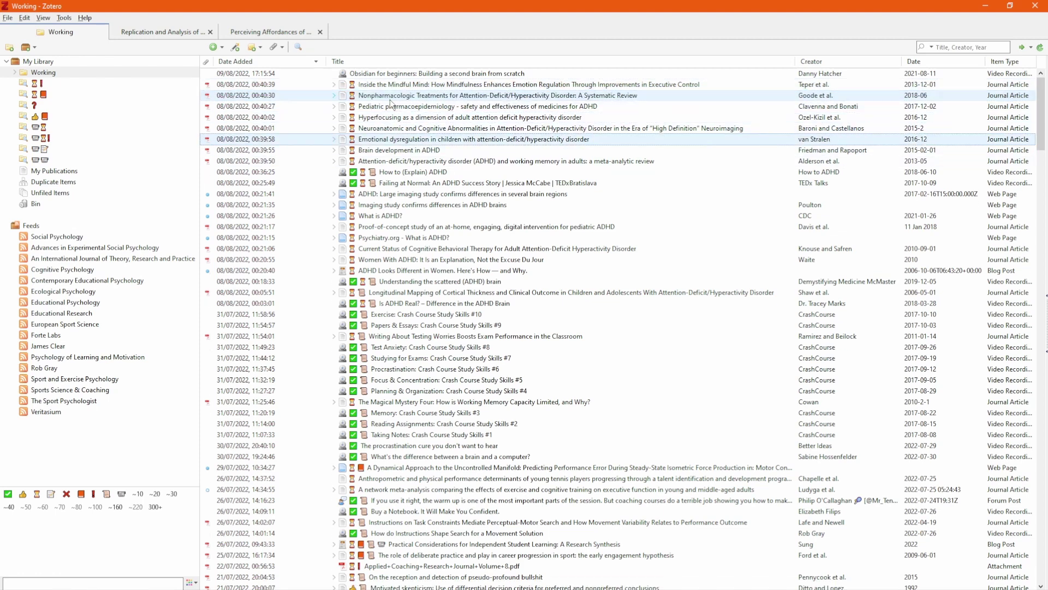
left_click(385, 147, "shift")
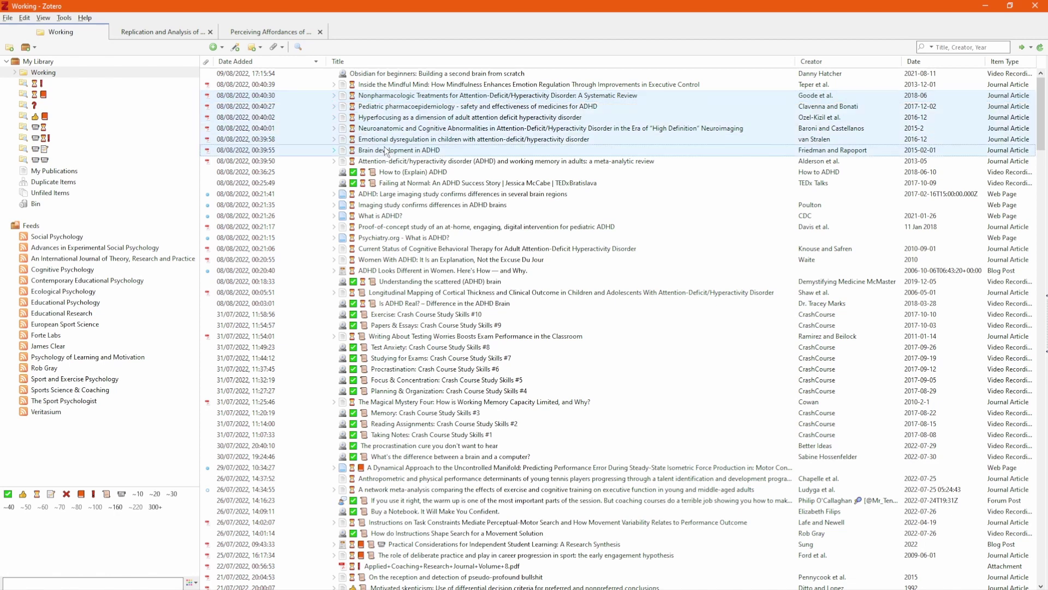
key("Right")
key("Left")
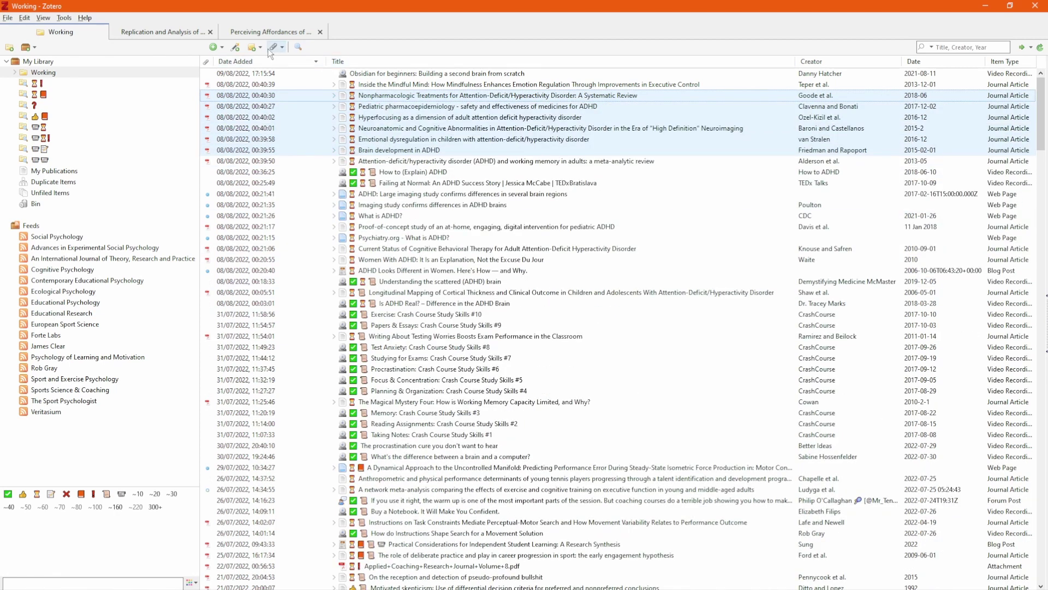
mouse_move(208, 63)
left_mouse_down()
mouse_move(321, 67)
mouse_move(210, 66)
left_mouse_up()
right_click(295, 64)
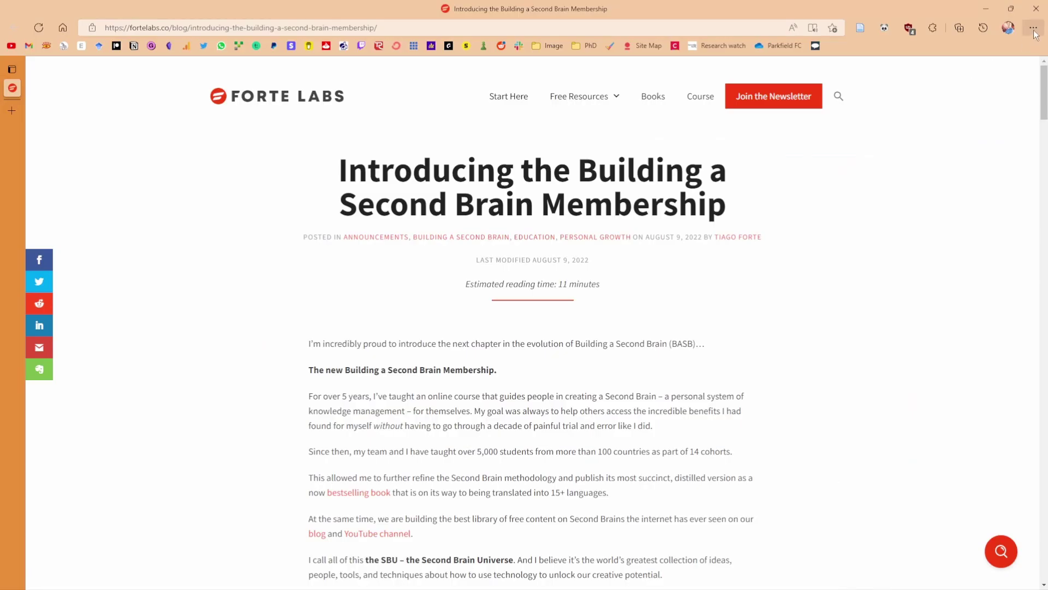
Step: Print the Forte Labs Second Brain Membership article from Edge to Save as PDF
left_click(1034, 30)
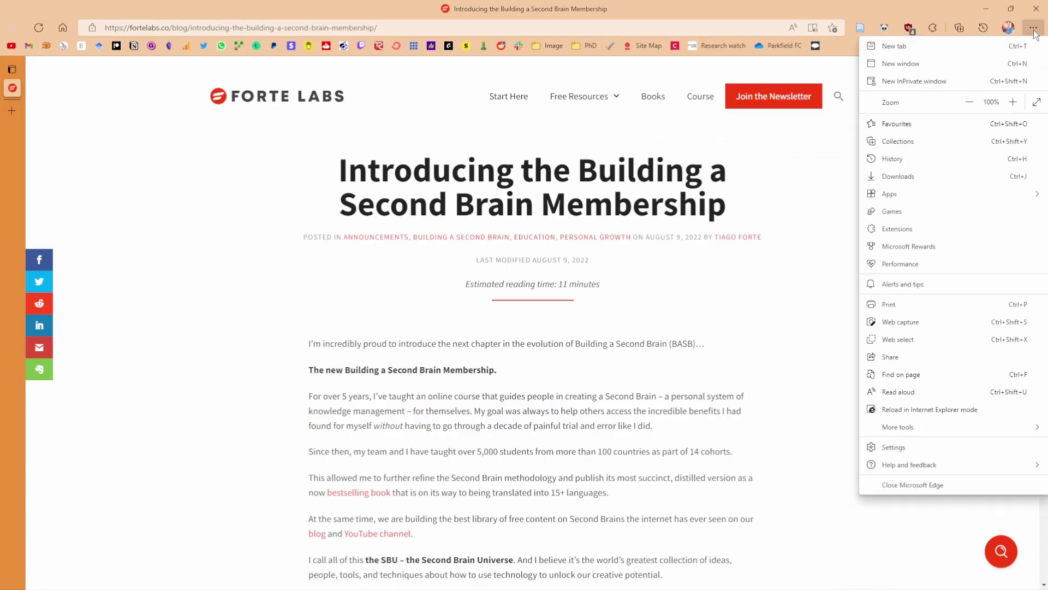
left_click(935, 304)
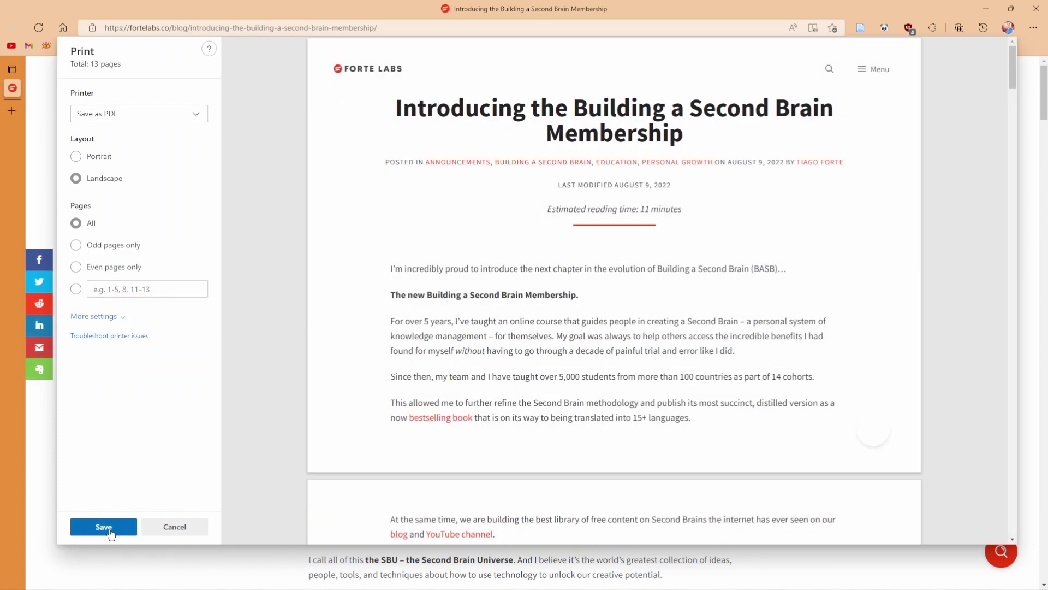
left_click(103, 526)
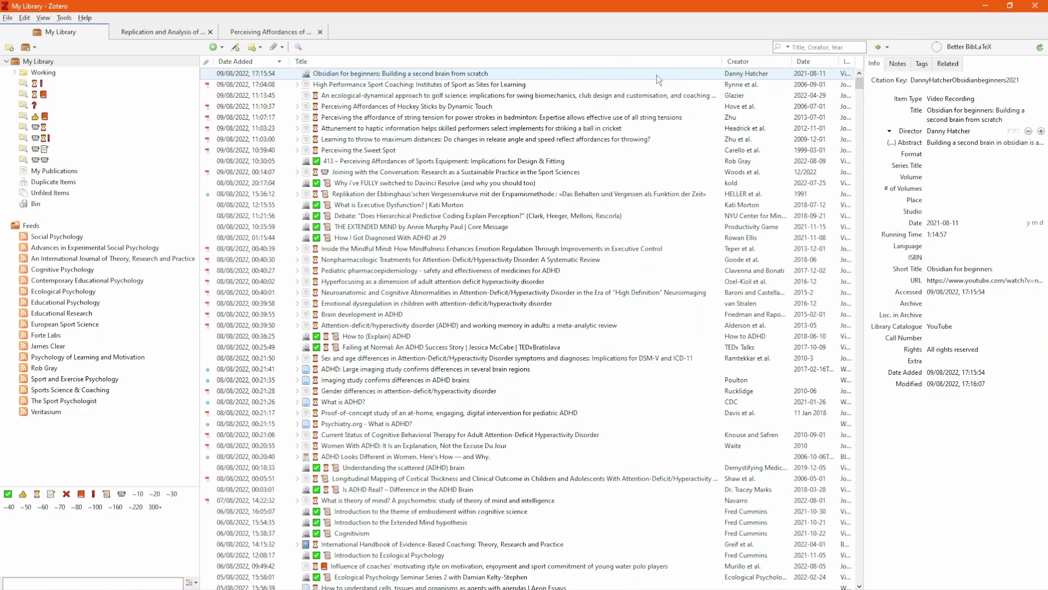
Step: Tag the Obsidian for beginners item with the green-check tag from the tag selector
left_click(921, 64)
left_click(907, 82)
left_click_drag(489, 74, 154, 464)
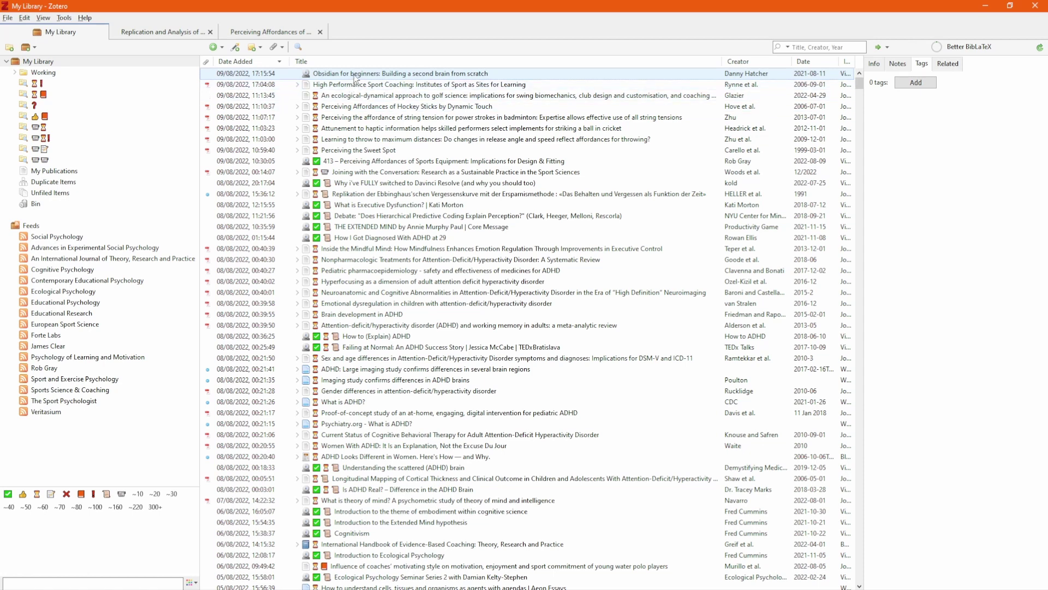
left_click_drag(356, 78, 11, 494)
Step: Open Assign Colour for the green-check tag, keeping green at position 1
right_click(10, 494)
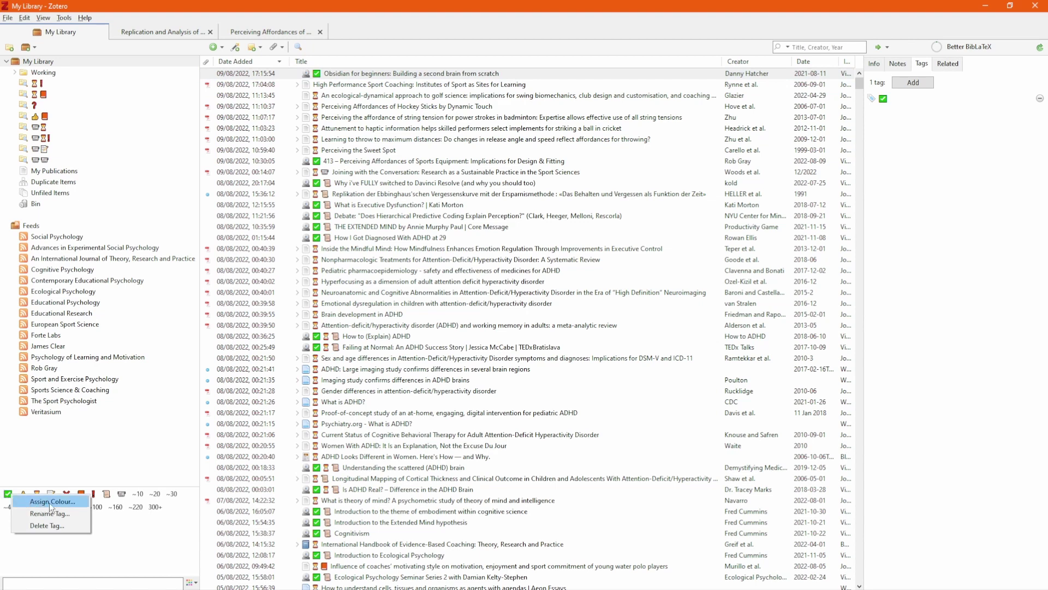
left_click(77, 500)
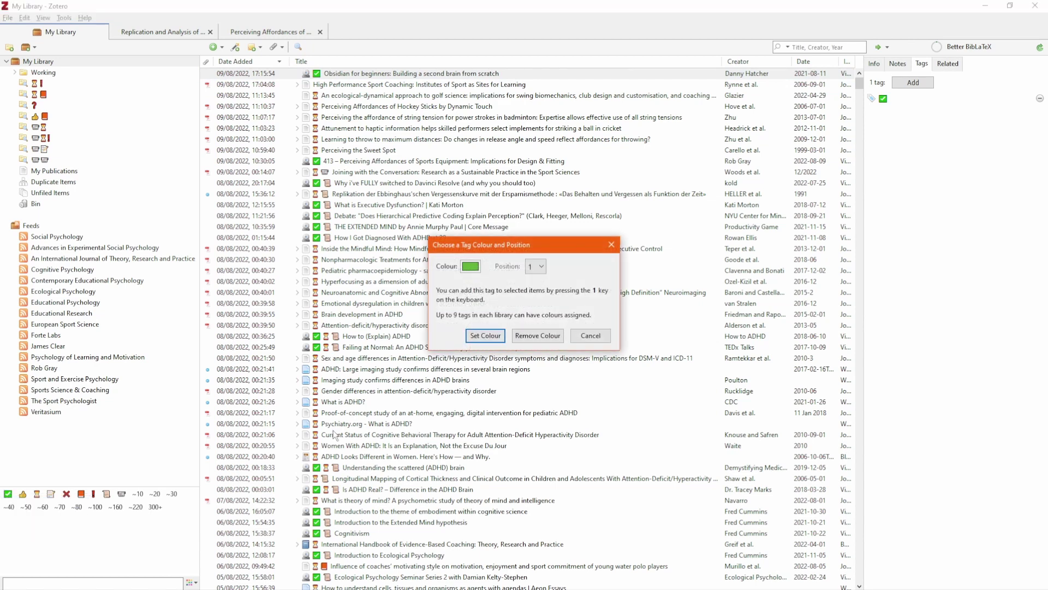
left_click(535, 265)
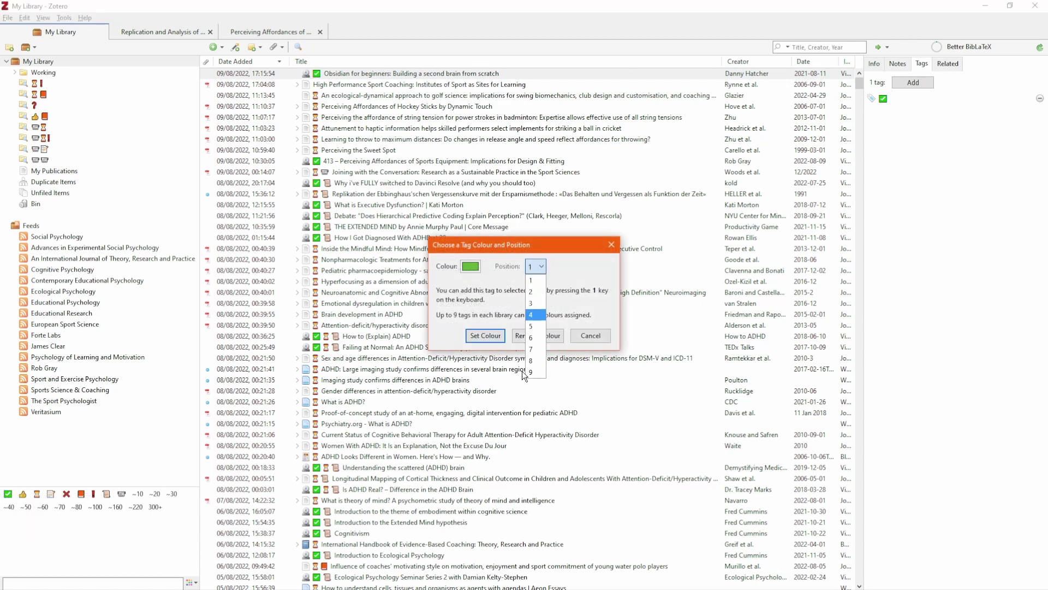
left_click(487, 302)
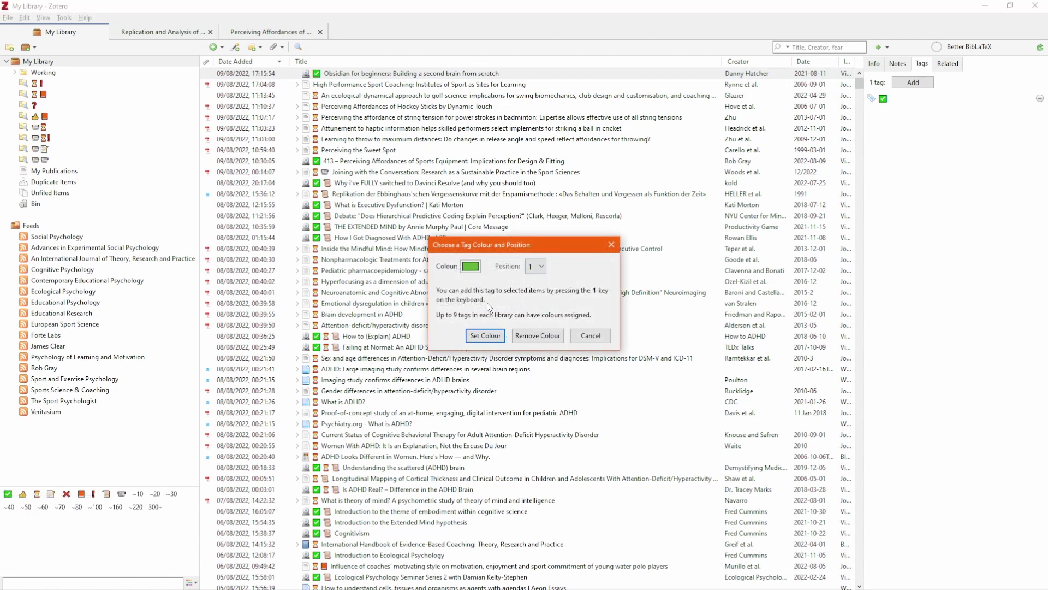
Step: Save the green-check tag's colour at position 1 and add a 👀 emoji tag to the Obsidian video
left_click(504, 336)
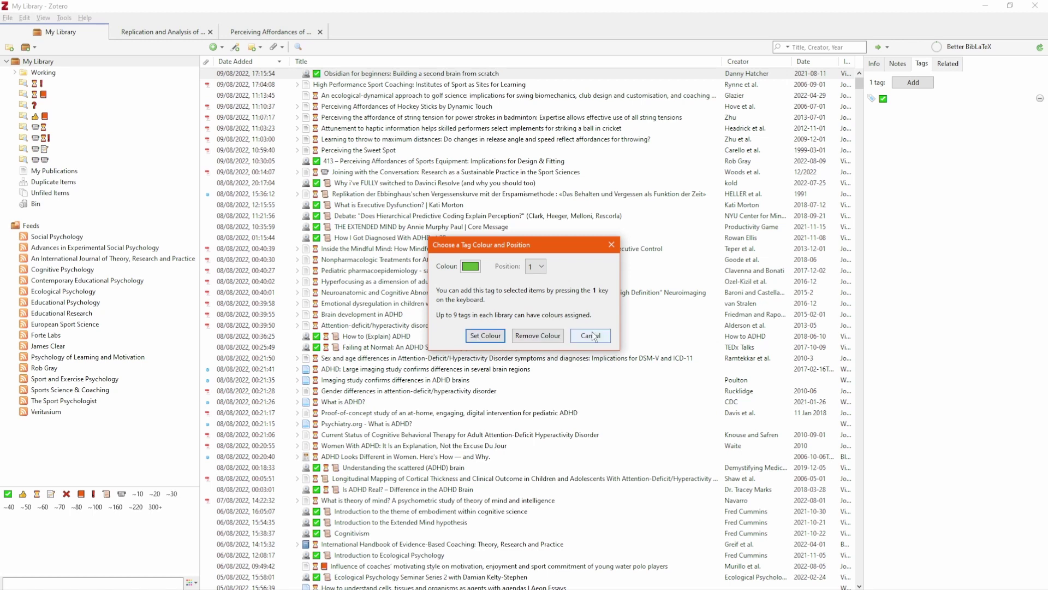
left_click(912, 83)
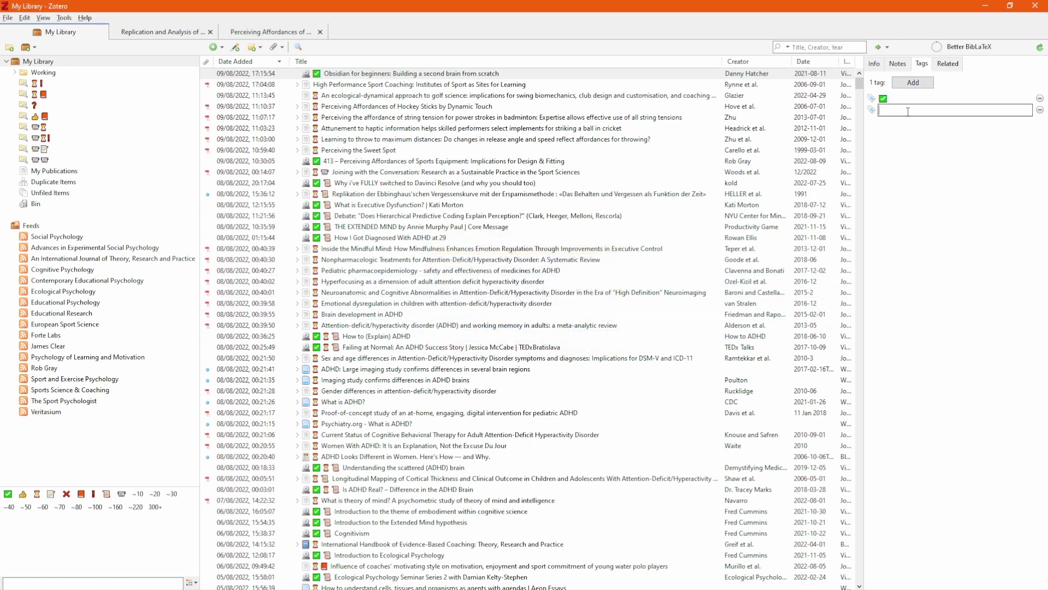
key("super+period")
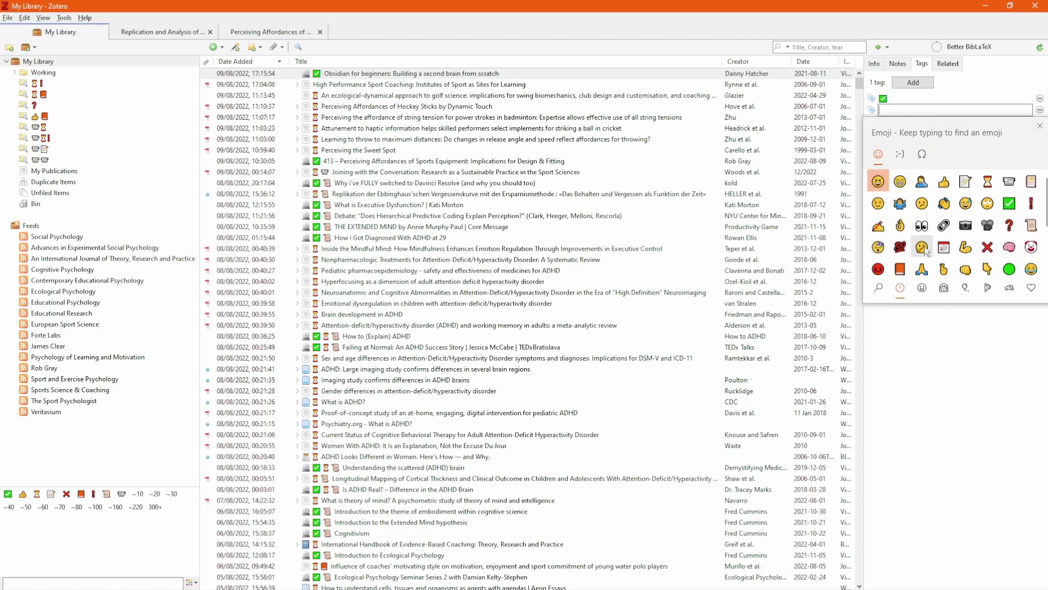
left_click(926, 227)
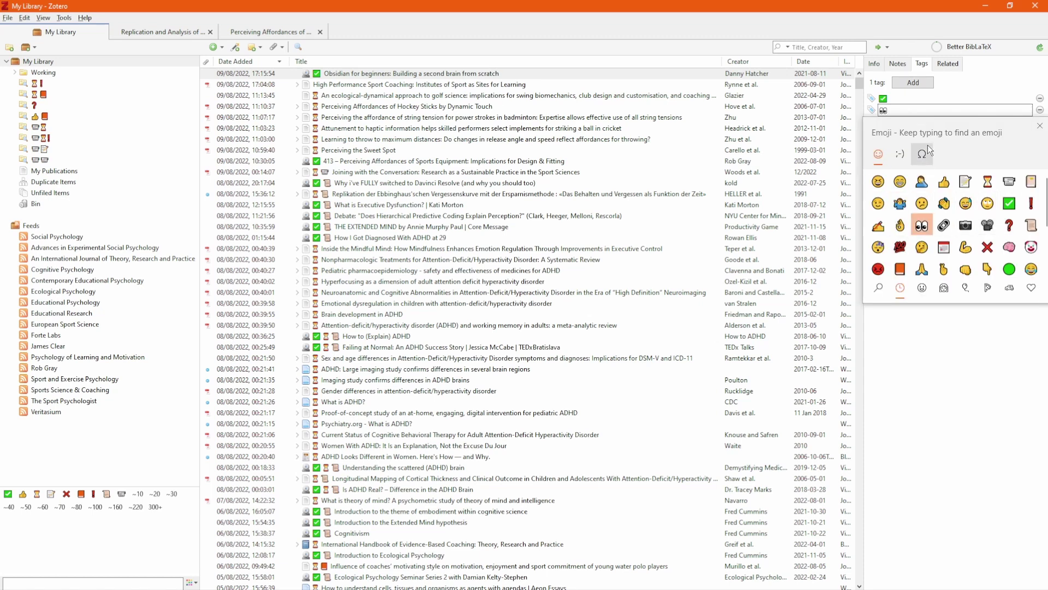
left_click(922, 107)
key("Return")
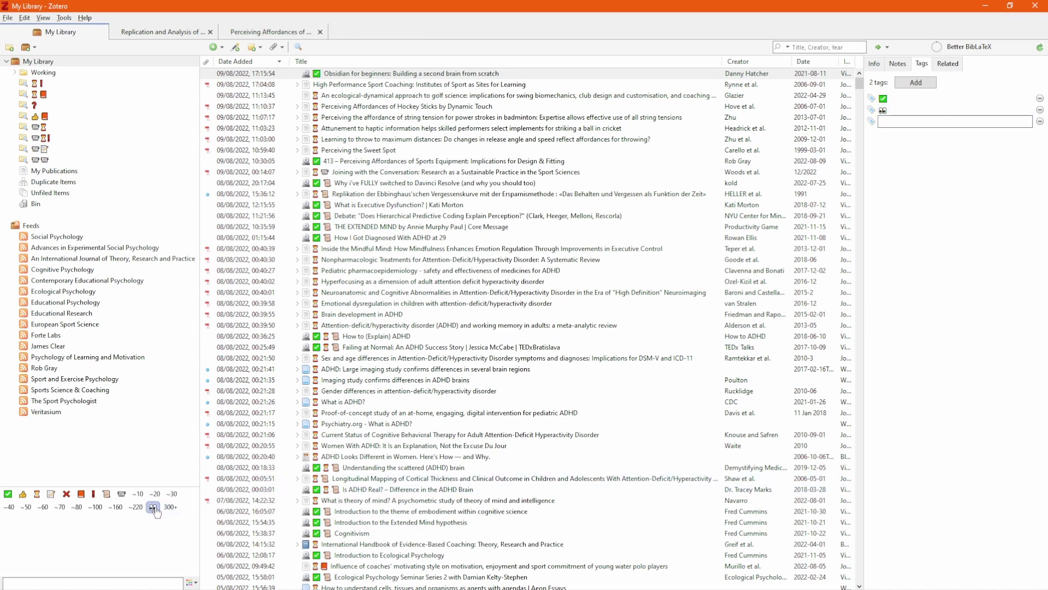
right_click(154, 507)
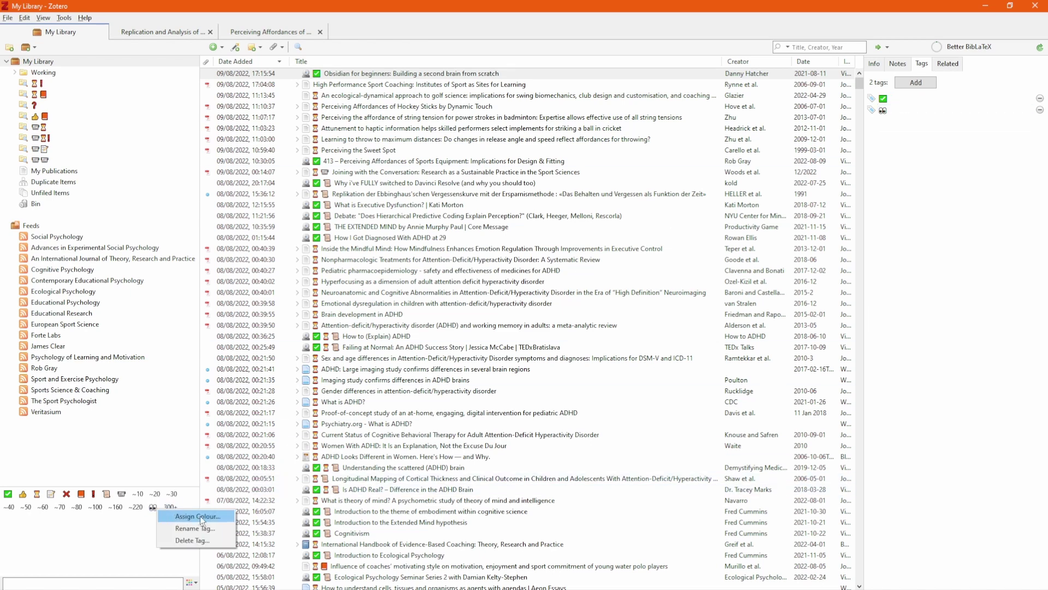
left_click(143, 521)
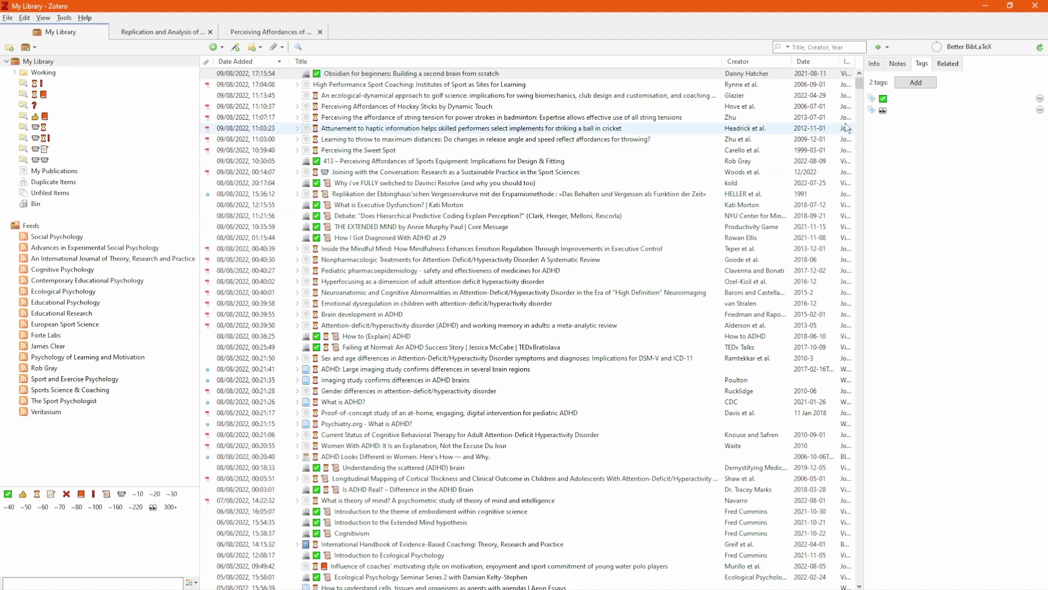
Step: Remove the 👀 tag, toggle the green-check filter on and off, and open Advanced Search
left_click(1040, 111)
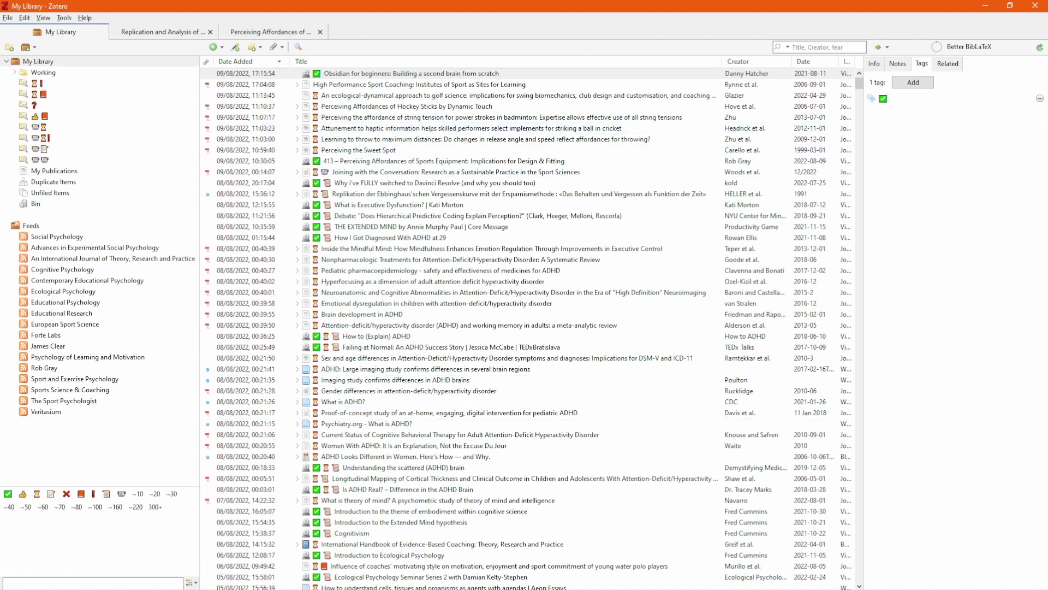
left_click(7, 493)
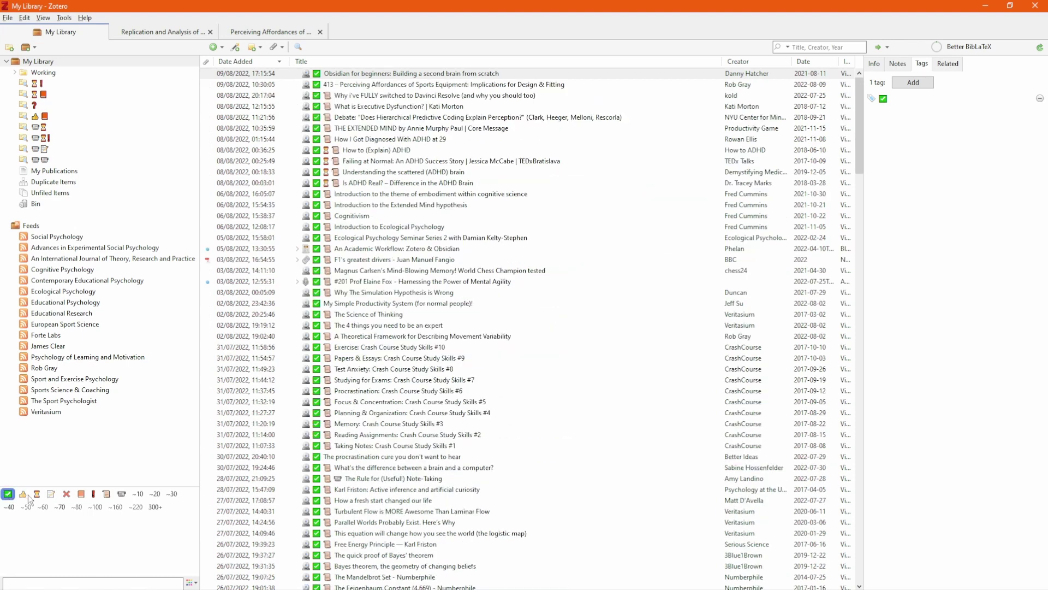
left_click(8, 494)
left_click(25, 17)
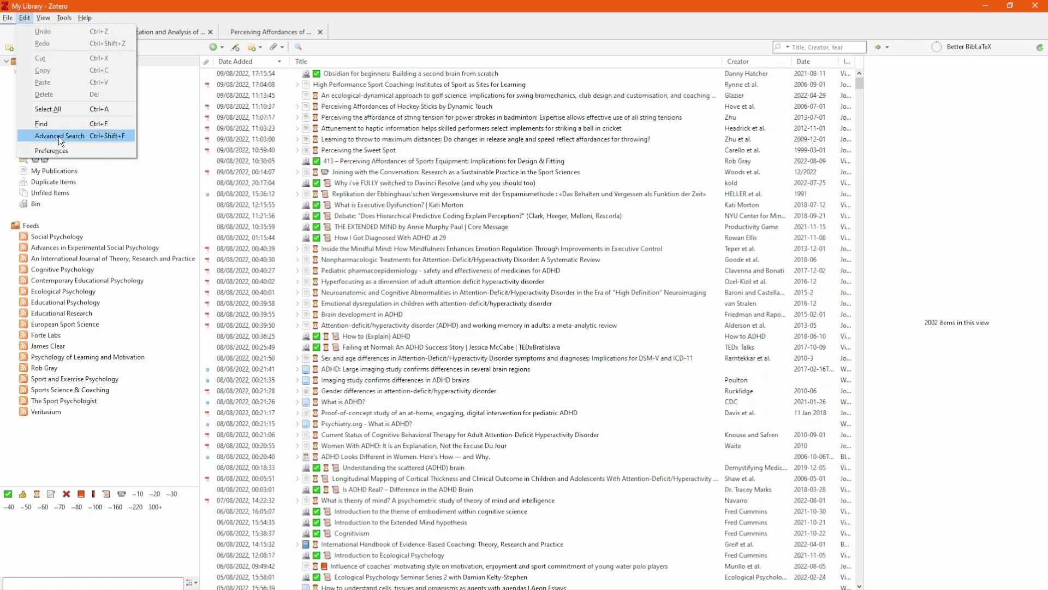
left_click(93, 136)
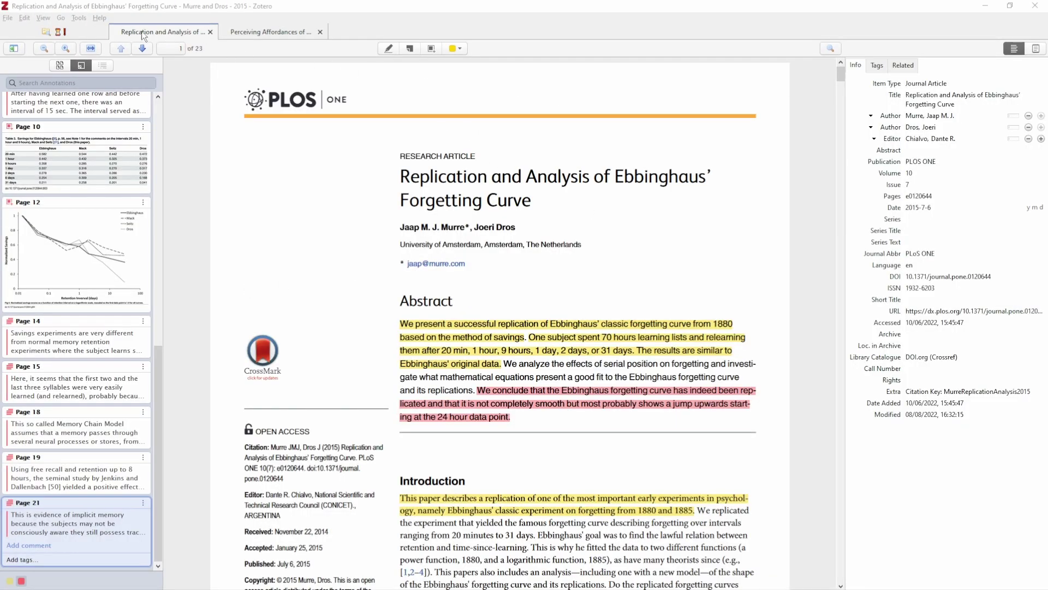
scroll(304, 150, "down", 5)
scroll(316, 152, "up", 5)
left_click(61, 66)
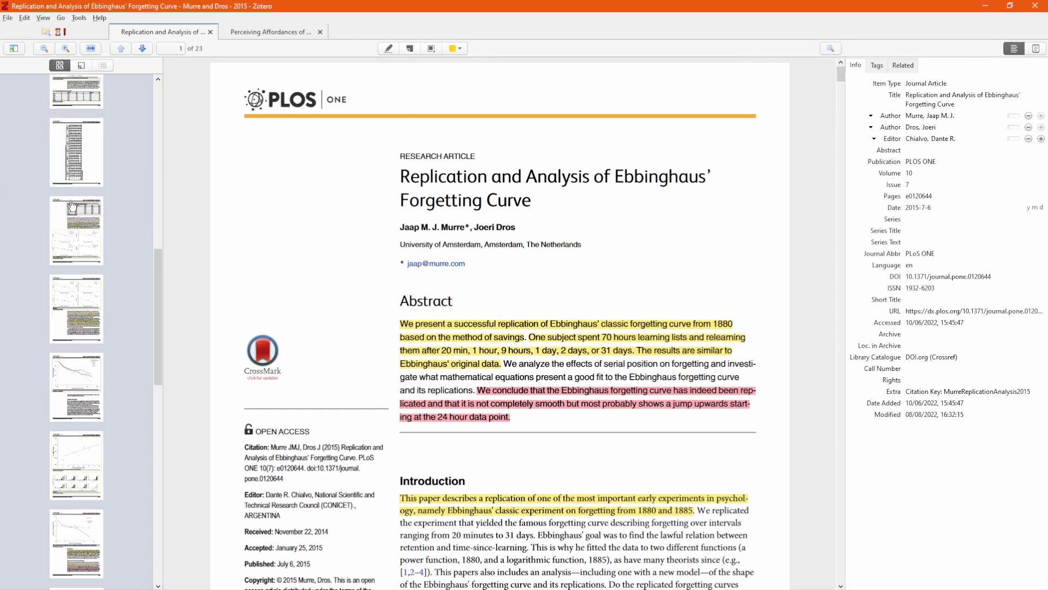
left_click(82, 66)
scroll(76, 187, "up", 10)
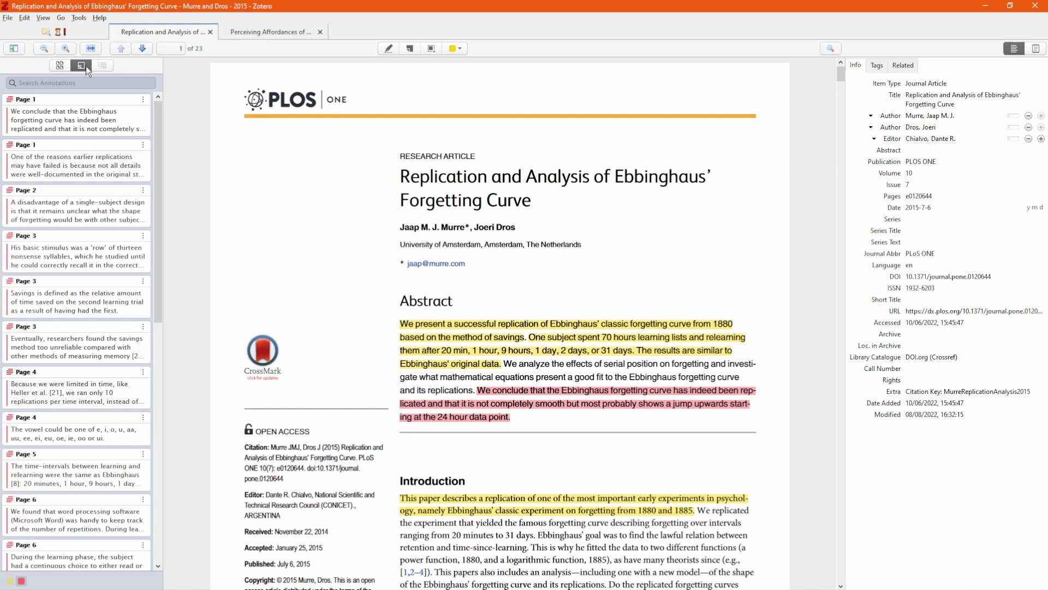
scroll(67, 142, "down", 10)
scroll(71, 143, "up", 10)
Step: Try an area annotation on the paper's title, delete it, and browse the annotation colours
left_click(21, 581)
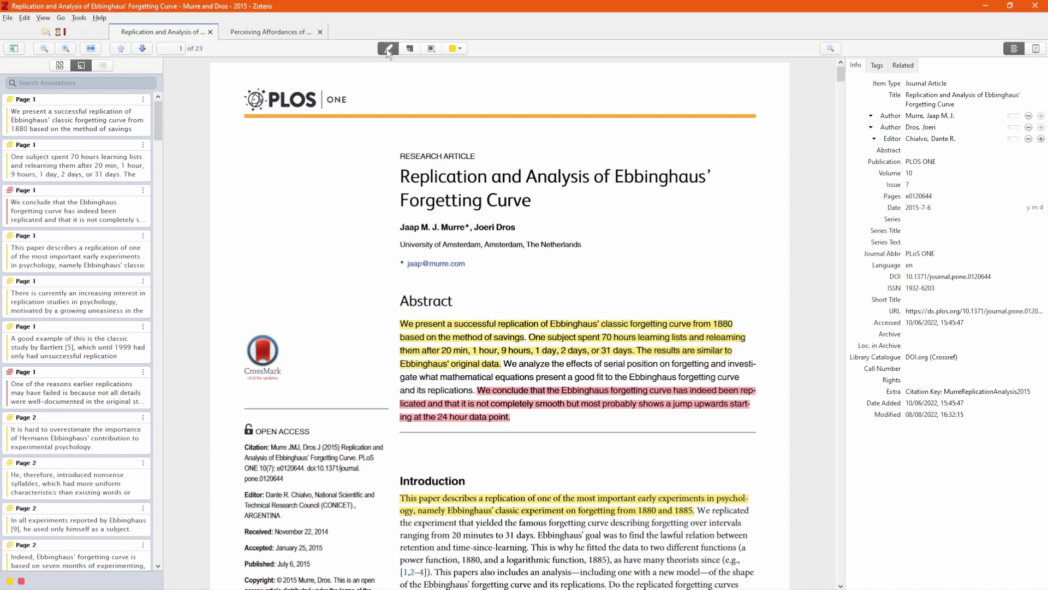
left_click(411, 50)
left_click(431, 51)
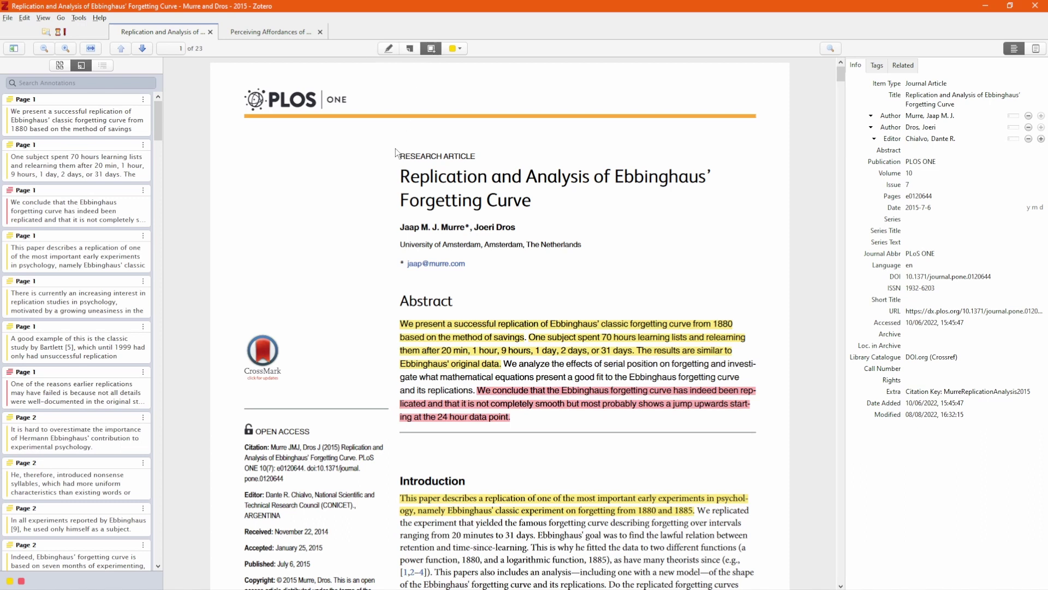
left_click_drag(388, 144, 504, 228)
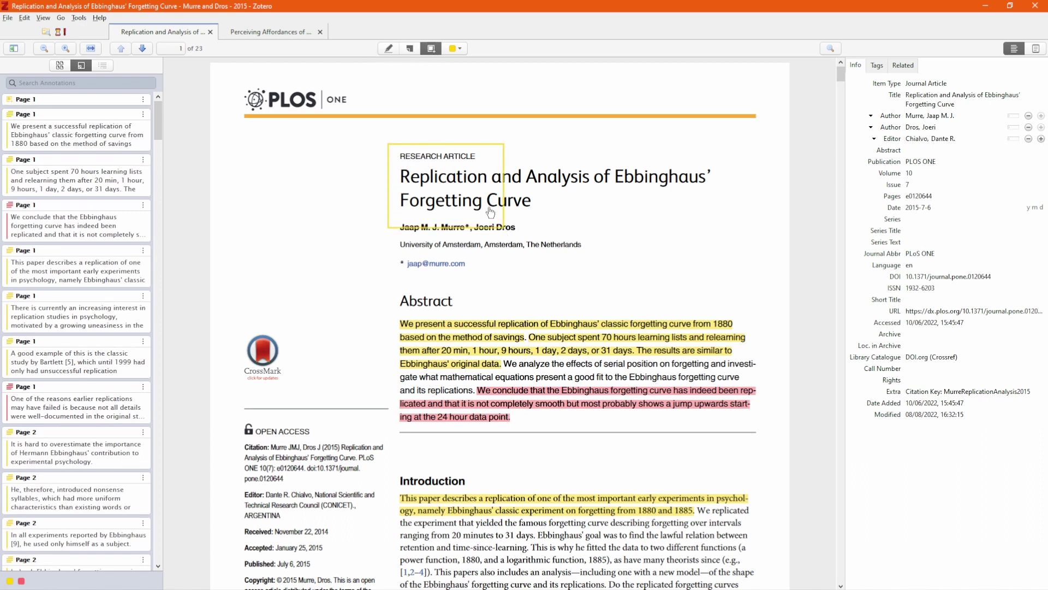
key("Delete")
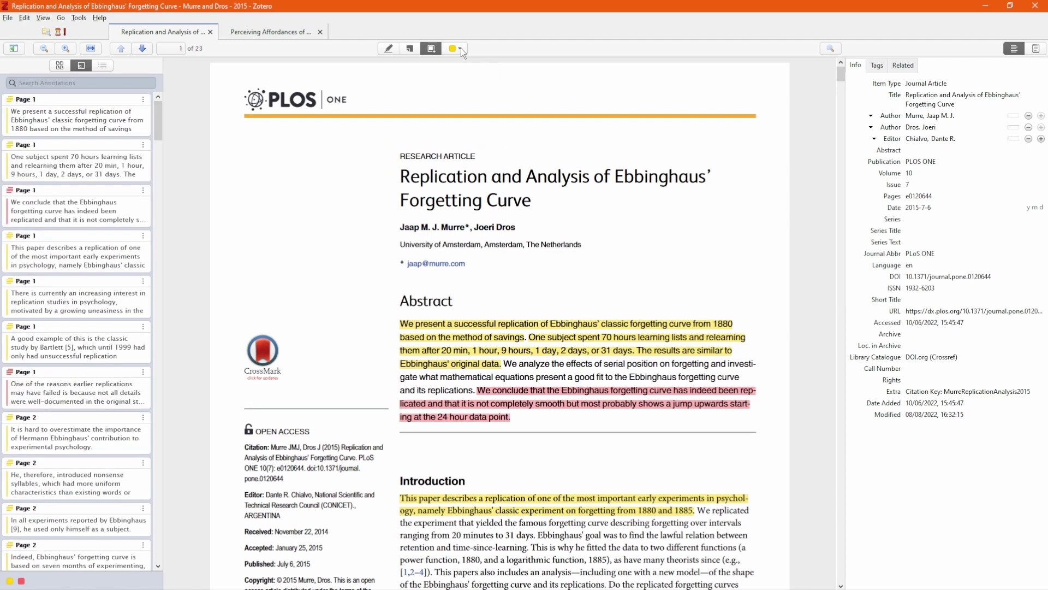
left_click(460, 49)
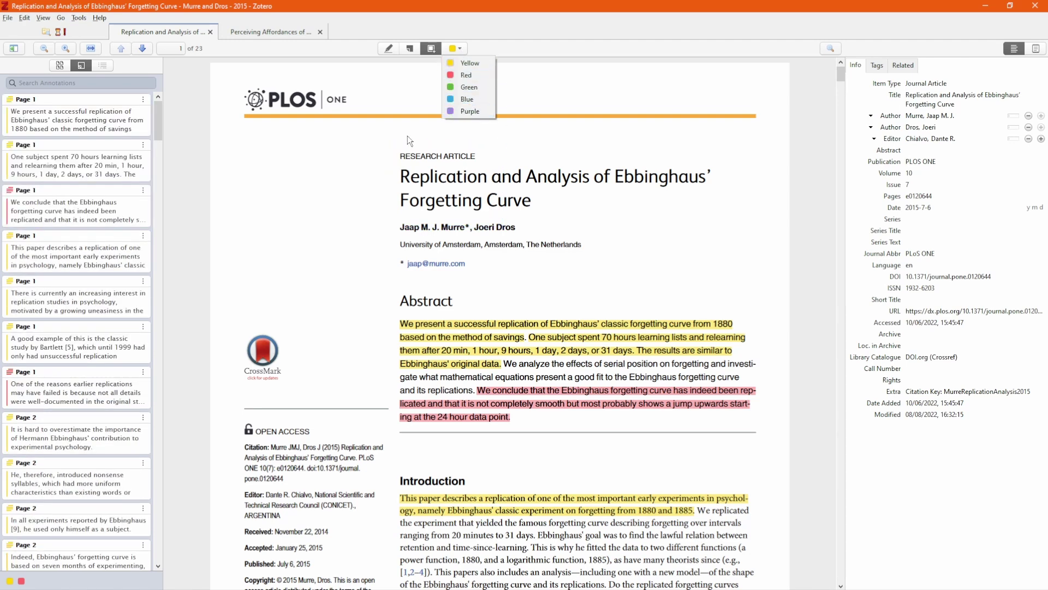
left_click(386, 159)
Step: Filter annotations to red only and jump to the red highlights on pages 4, 3 and 2
left_click(21, 581)
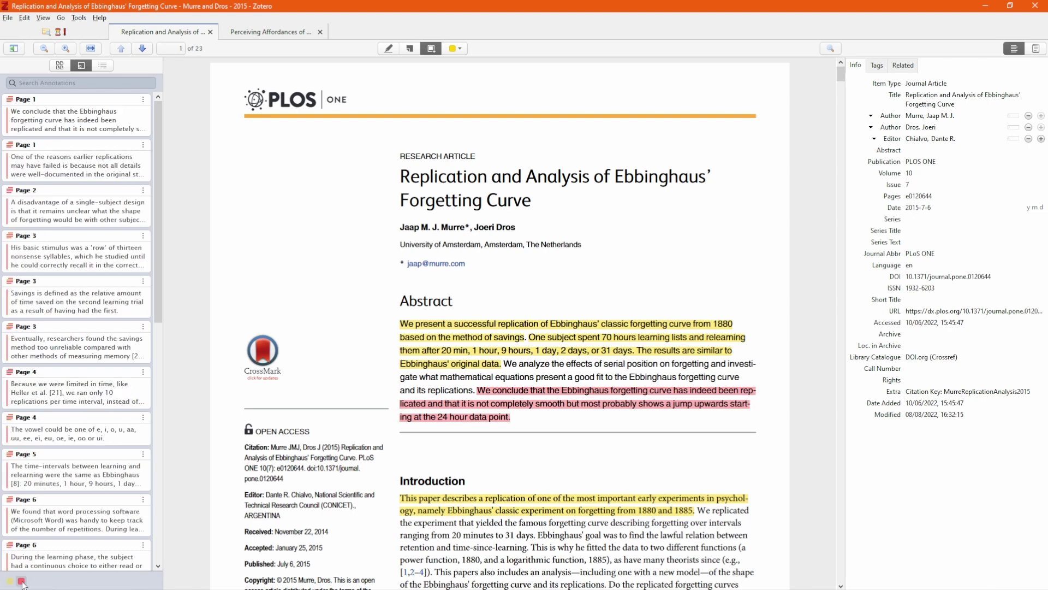
left_click(22, 581)
left_click(10, 581)
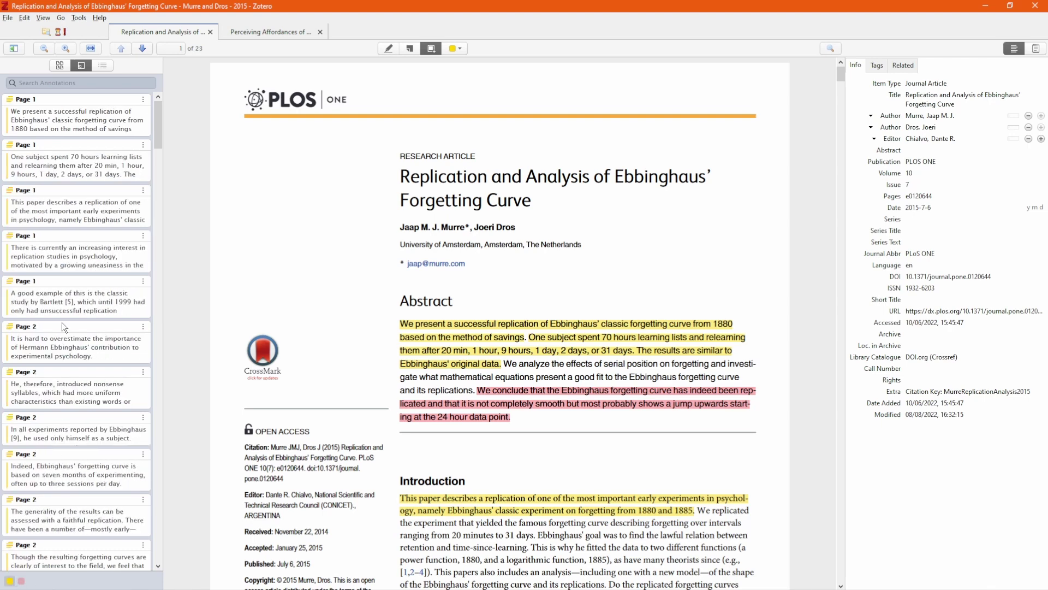
left_click(9, 581)
left_click(21, 581)
left_click(60, 429)
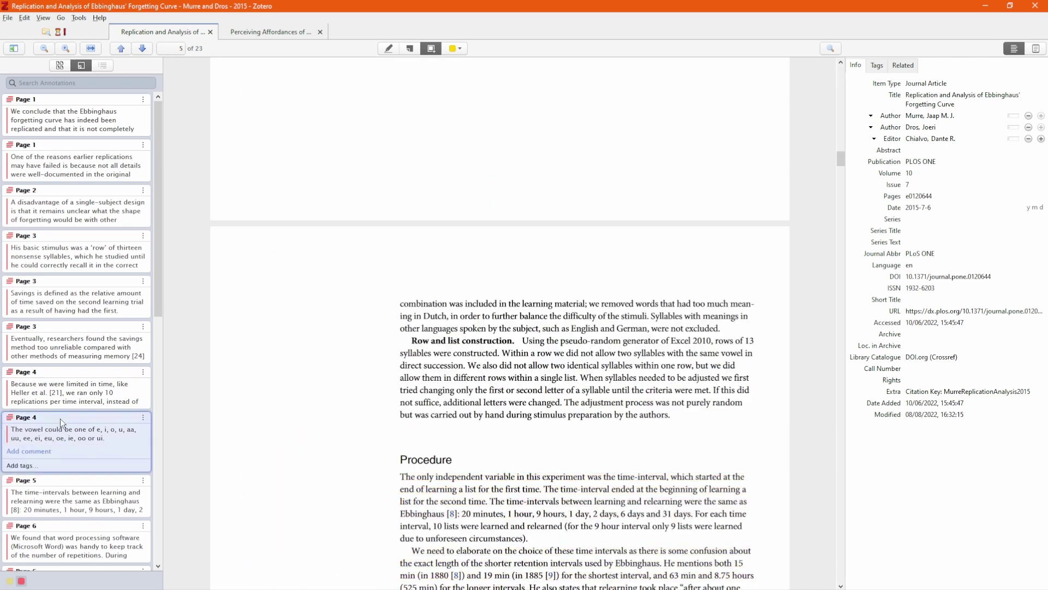
left_click(65, 349)
left_click(76, 217)
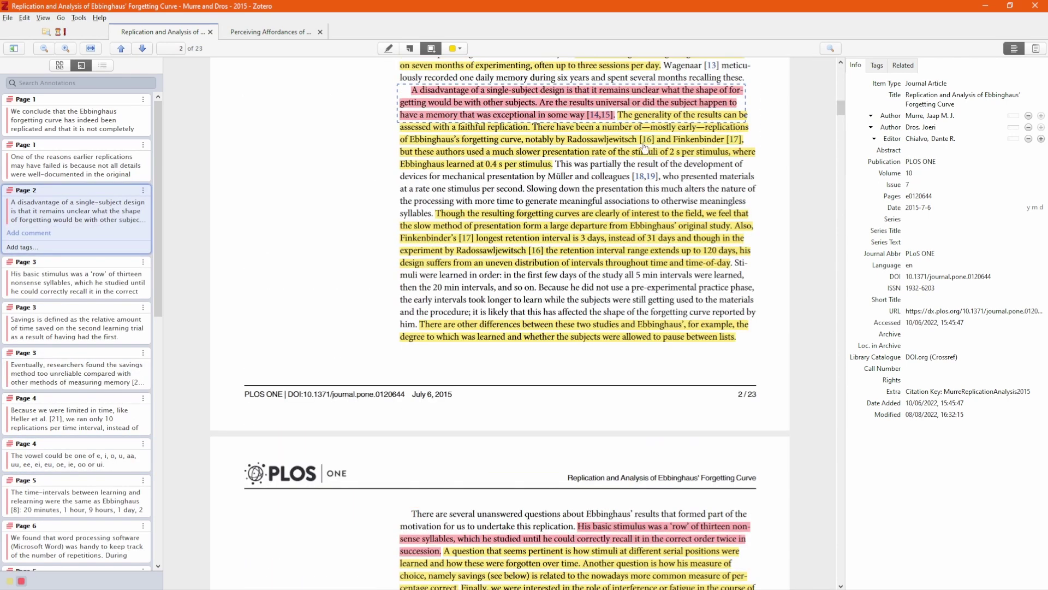
Step: Edit the Page 2 annotation's highlighted text and select the pink and yellow highlights there
left_click(143, 189)
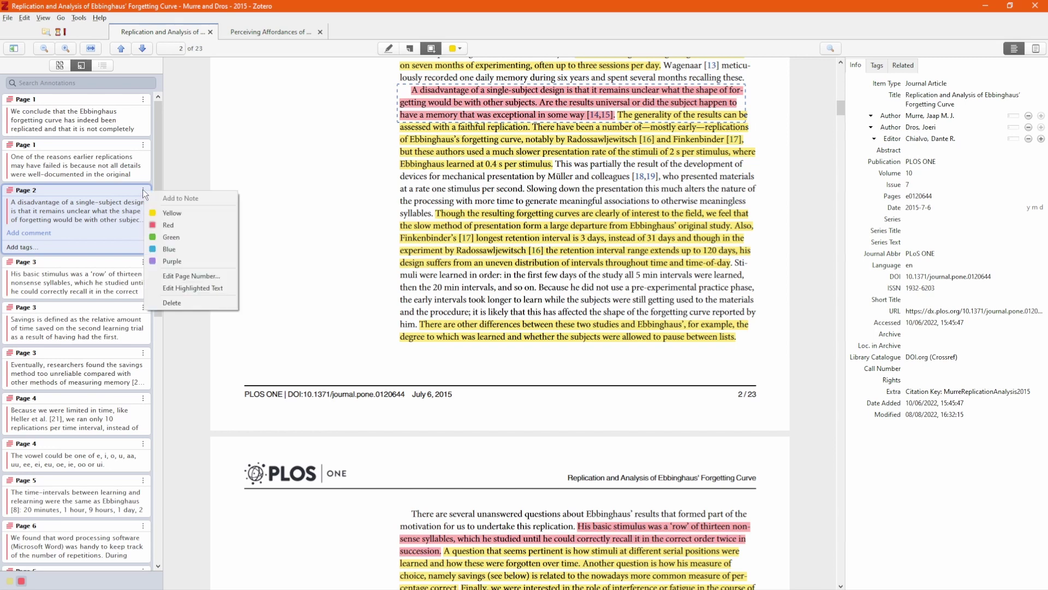
left_click(187, 288)
left_click(470, 104)
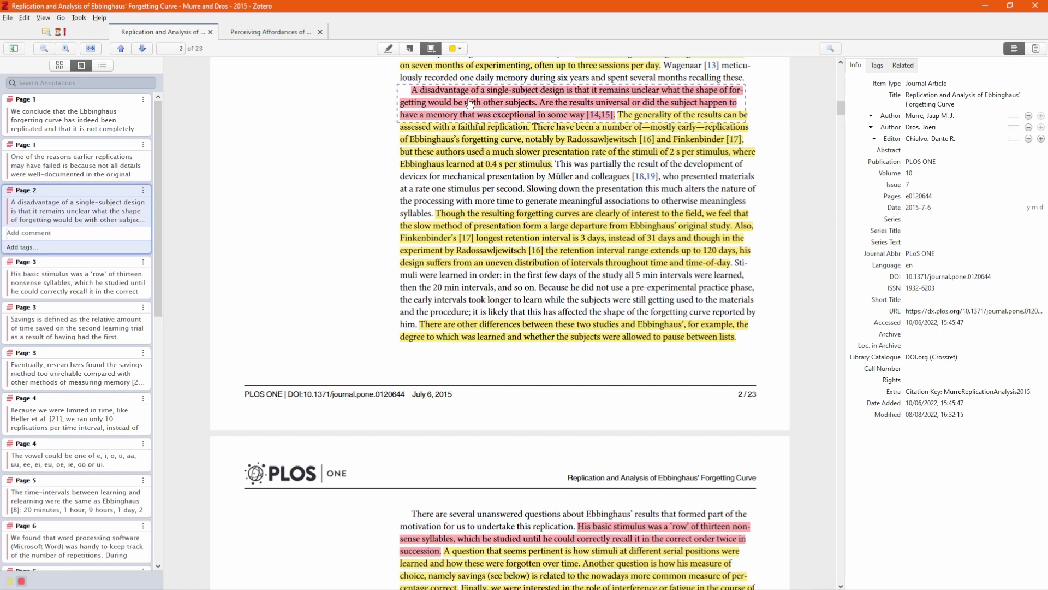
left_click(477, 146)
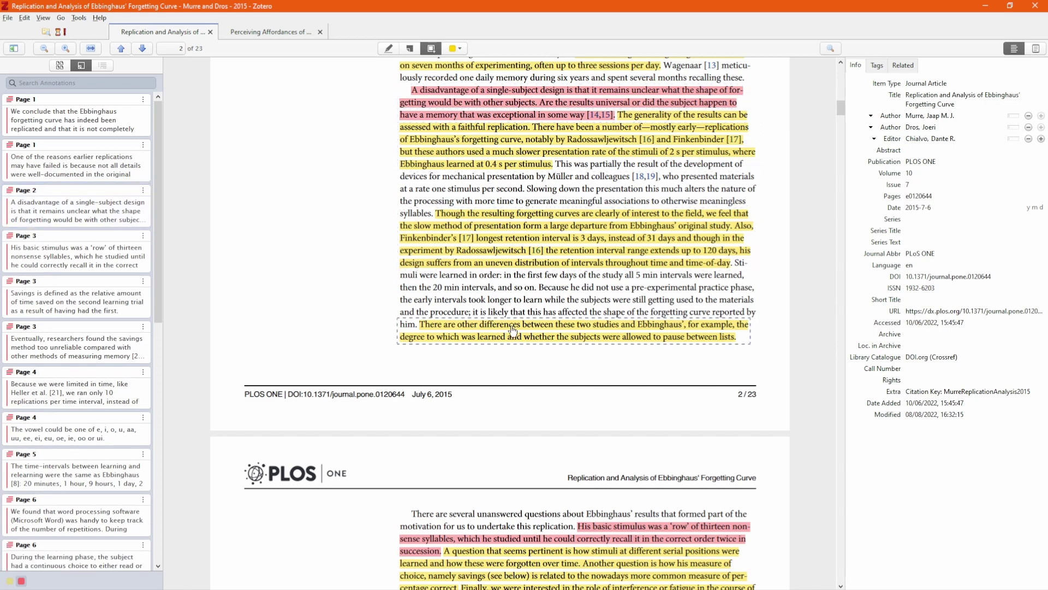
scroll(500, 327, "down", 3)
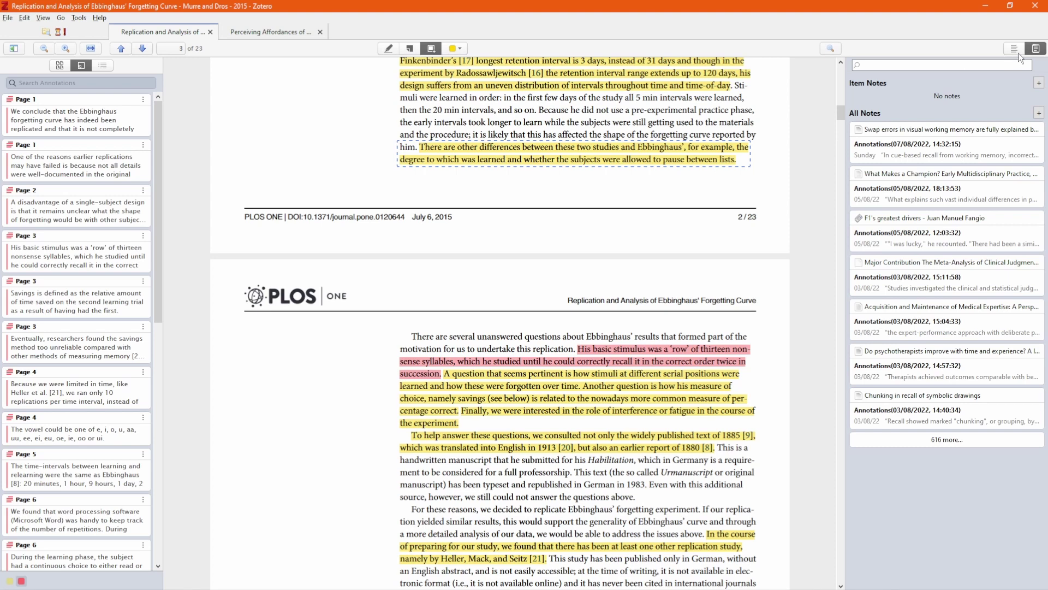
Step: Link 'Early executive function predicts children's Chinese word reading…' as a related item of the Ebbinghaus paper
left_click(1015, 51)
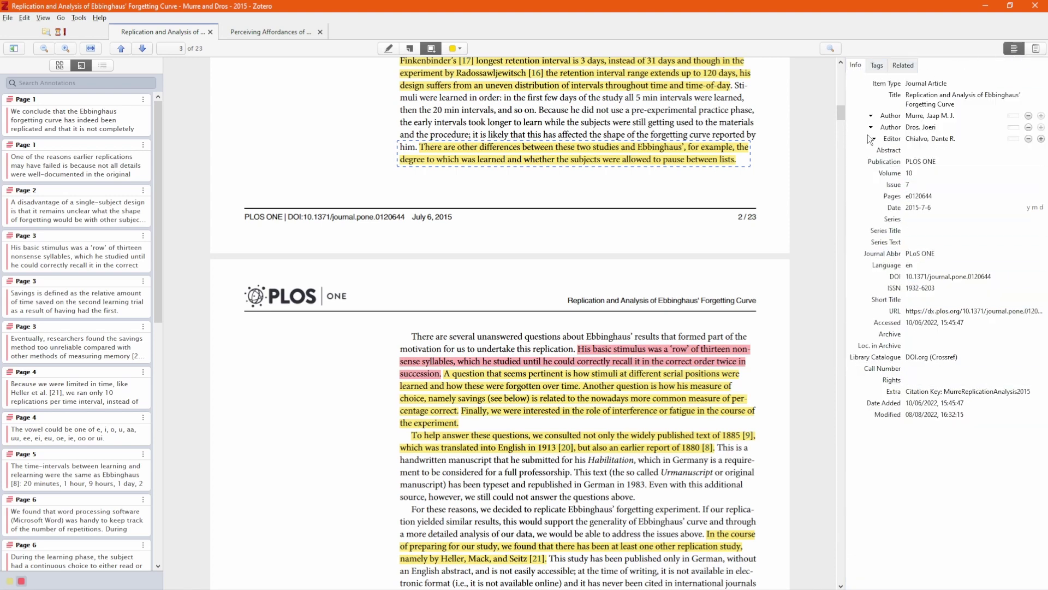
left_click(876, 65)
left_click(903, 65)
left_click(904, 83)
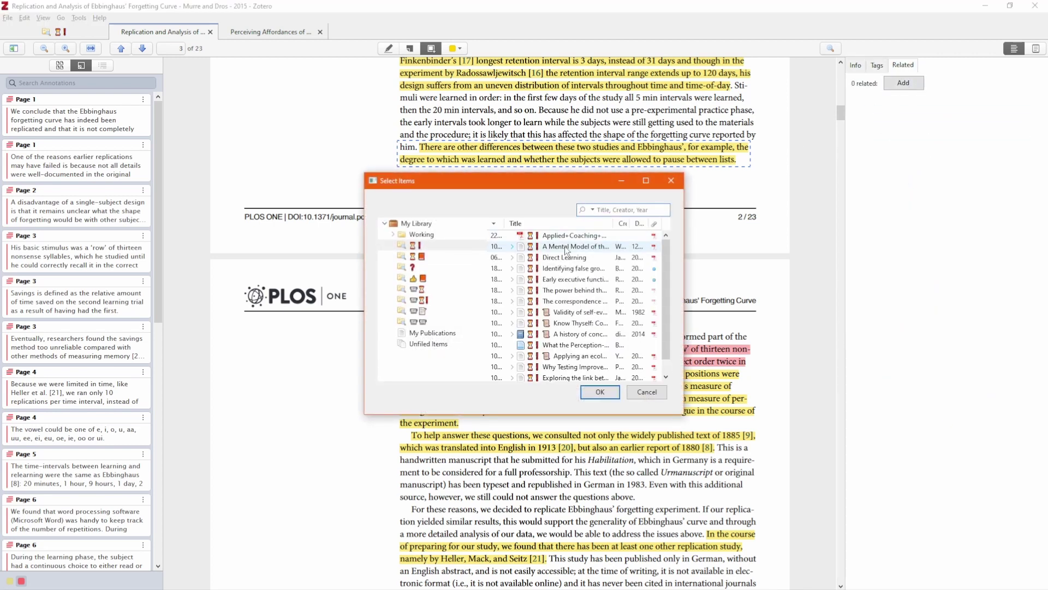
scroll(565, 263, "down", 1)
scroll(567, 282, "up", 1)
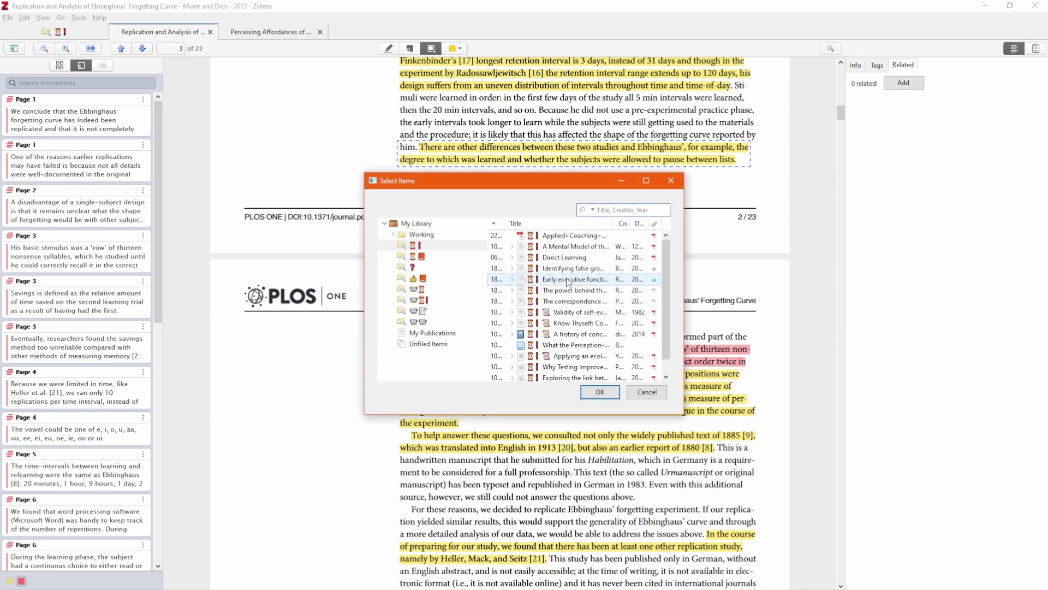
left_click(597, 391)
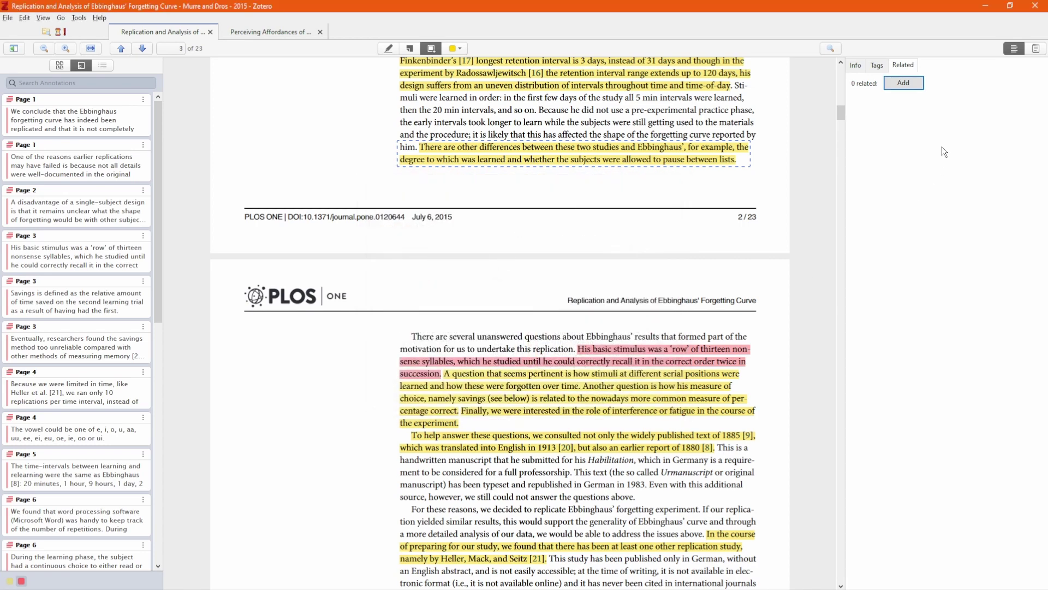
left_click(886, 97)
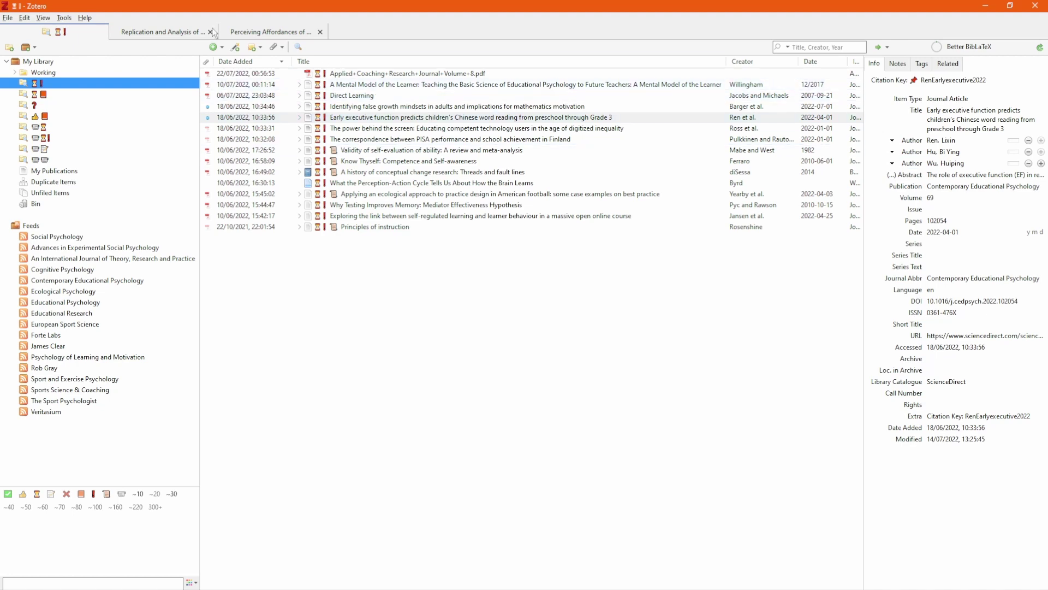
left_click(180, 32)
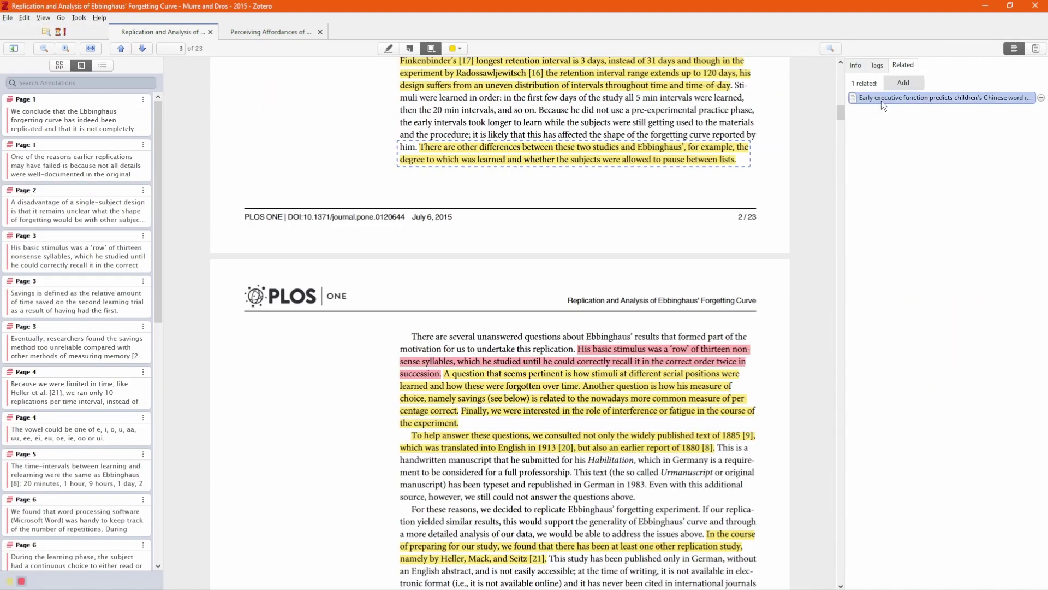
Step: In the reader's notes pane, view the Swap errors note, then open the F1's greatest drivers note
left_click(1036, 49)
left_click(893, 155)
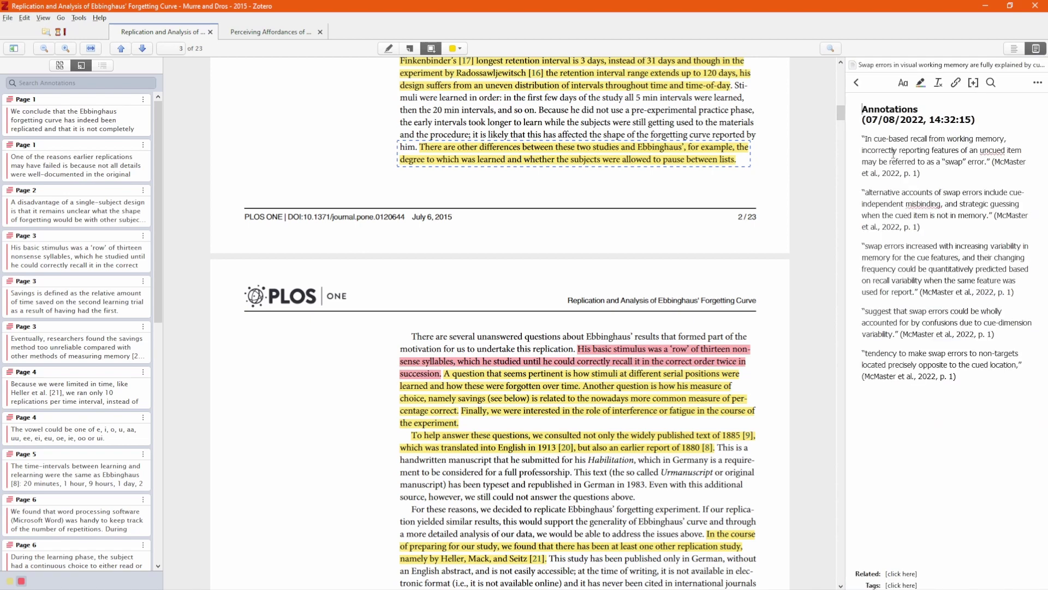
left_click(856, 83)
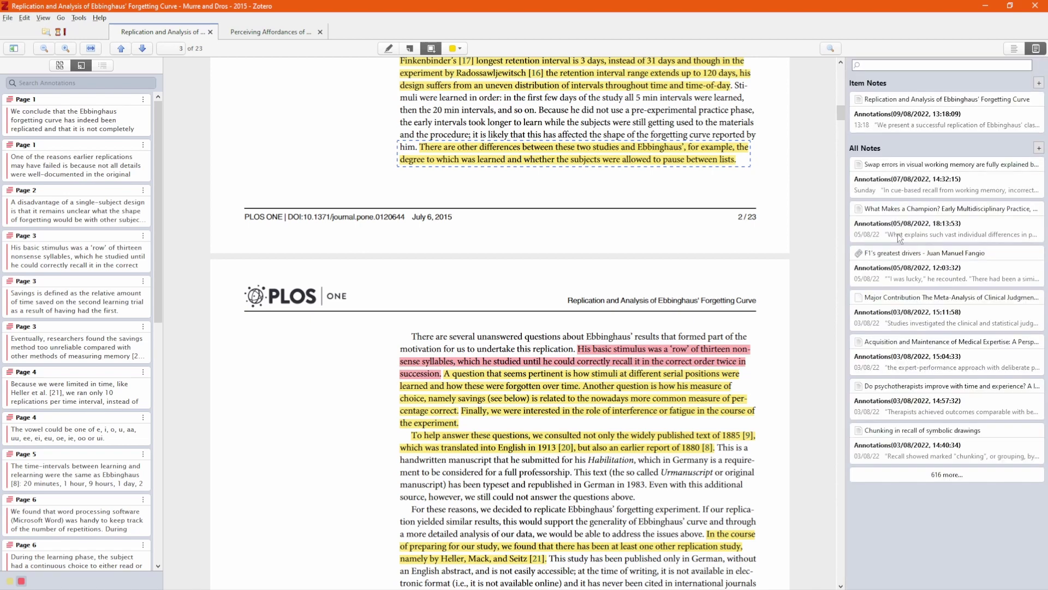
left_click(902, 275)
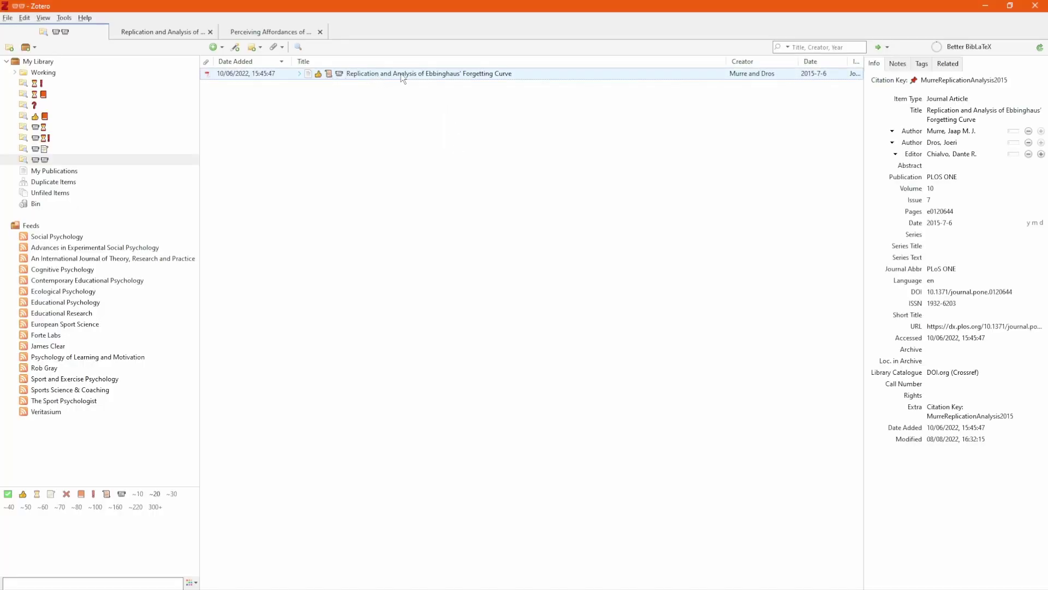
Step: Add a note from annotations to the Ebbinghaus item, then open it and start editing its first quotation
right_click(345, 79)
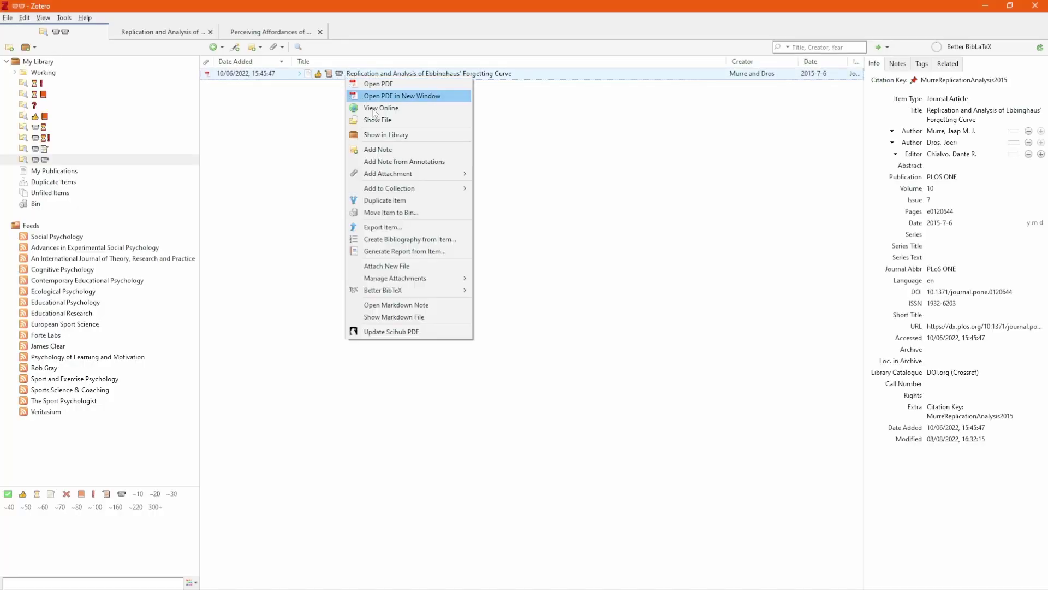
left_click(440, 164)
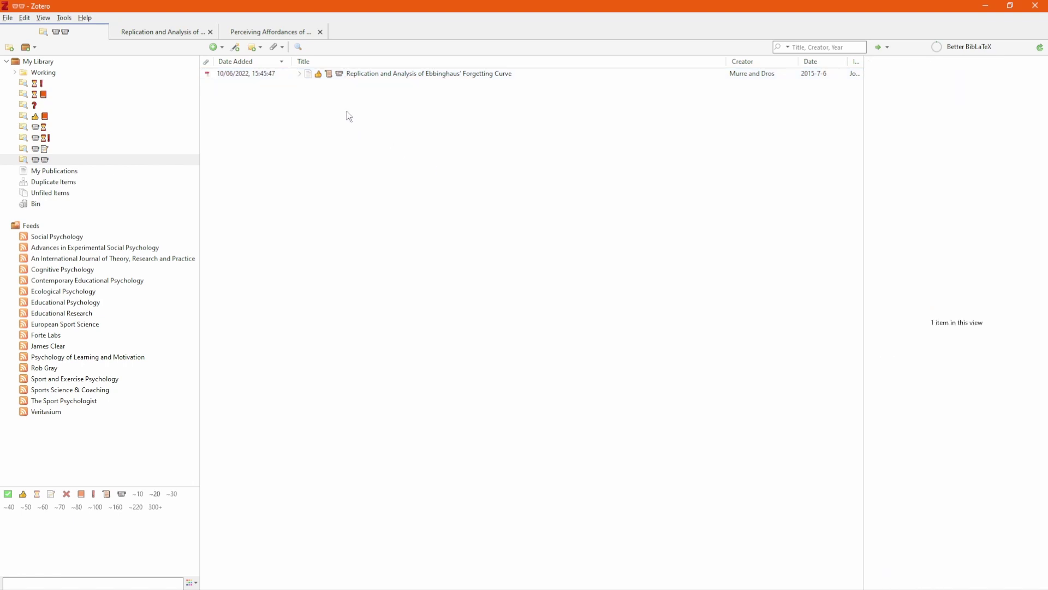
left_click(299, 74)
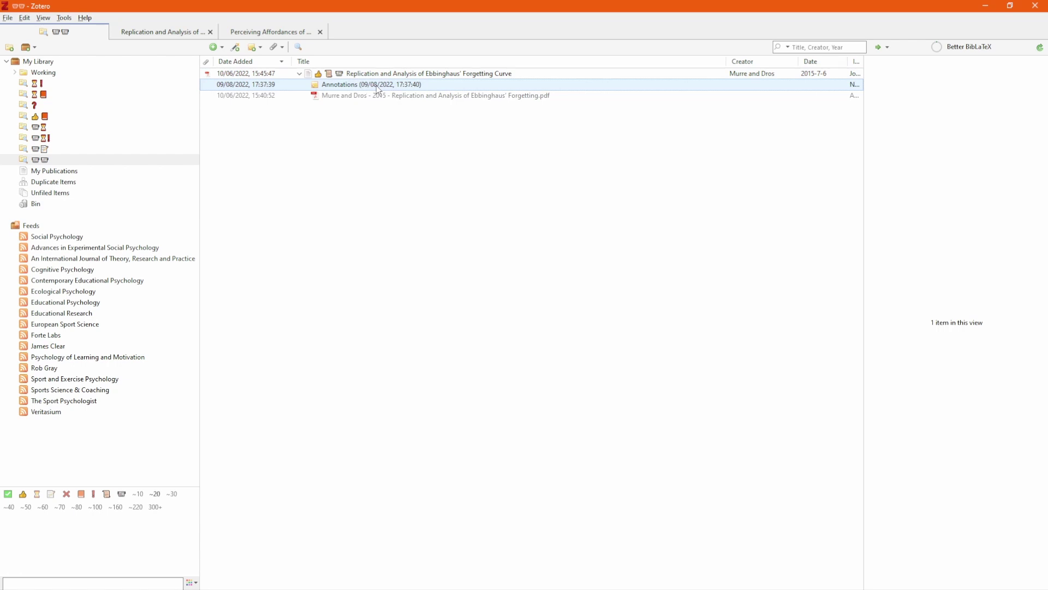
double_click(508, 85)
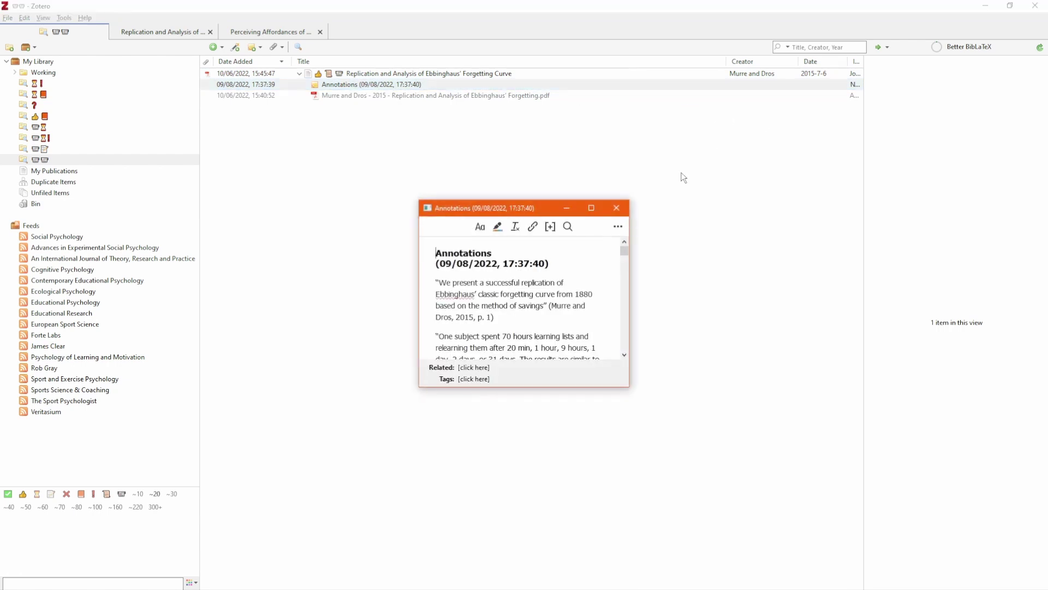
left_click(626, 208)
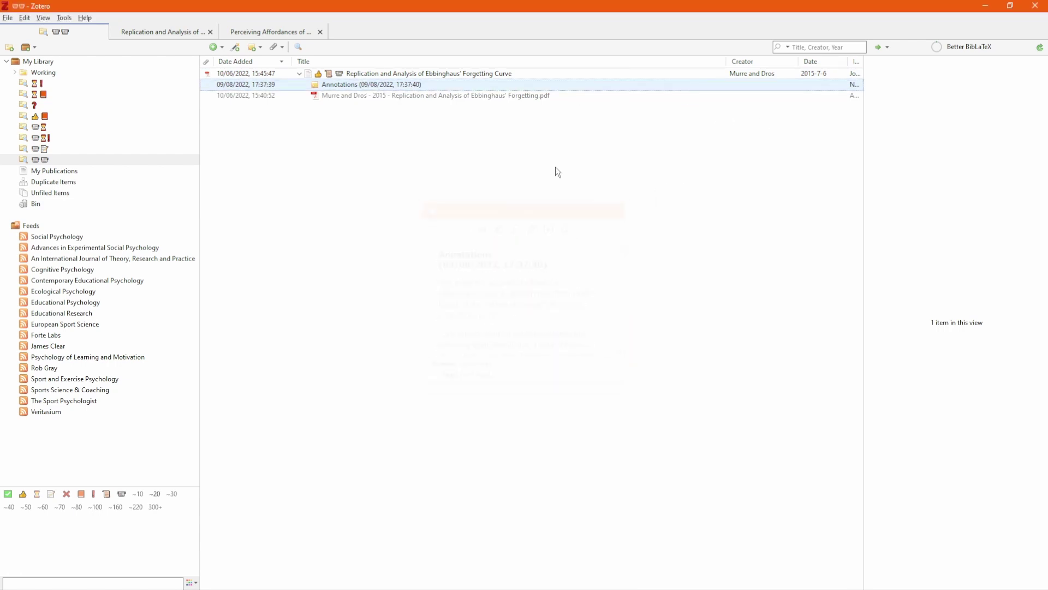
left_click(382, 98)
left_click(375, 83)
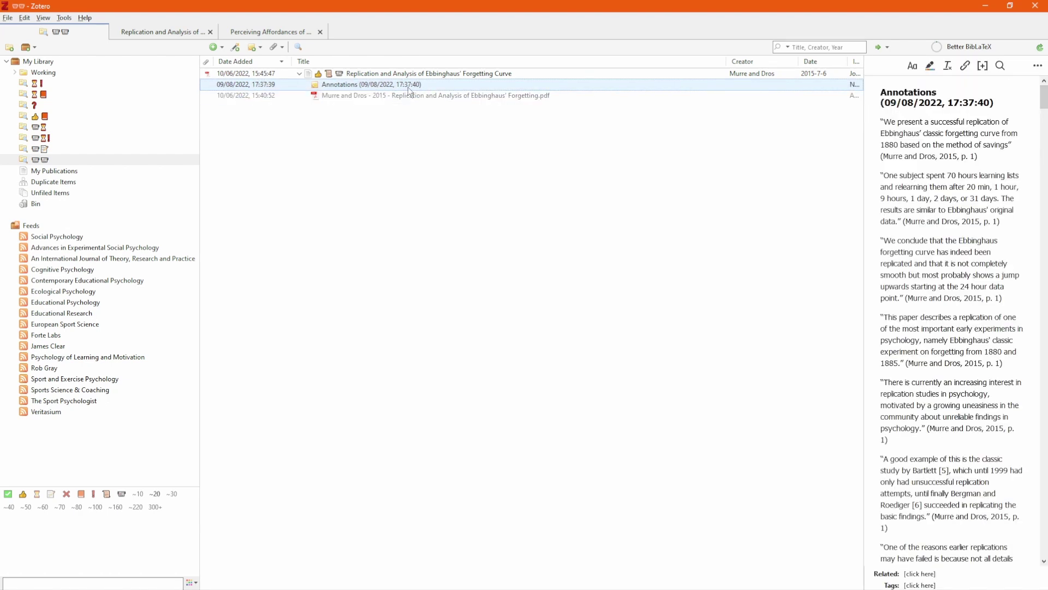
left_click(921, 121)
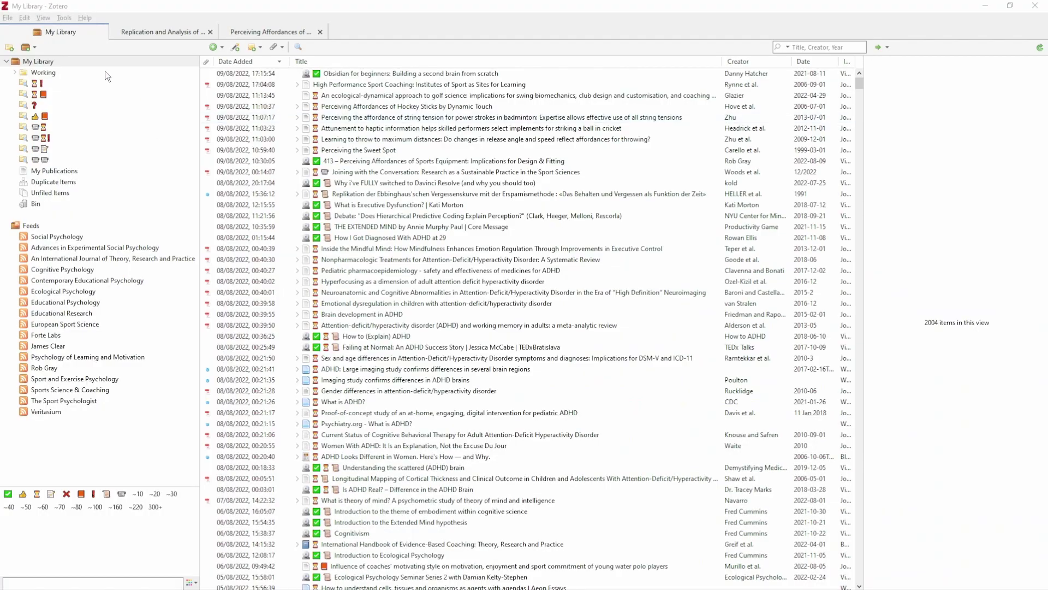
left_click(25, 18)
left_click(65, 153)
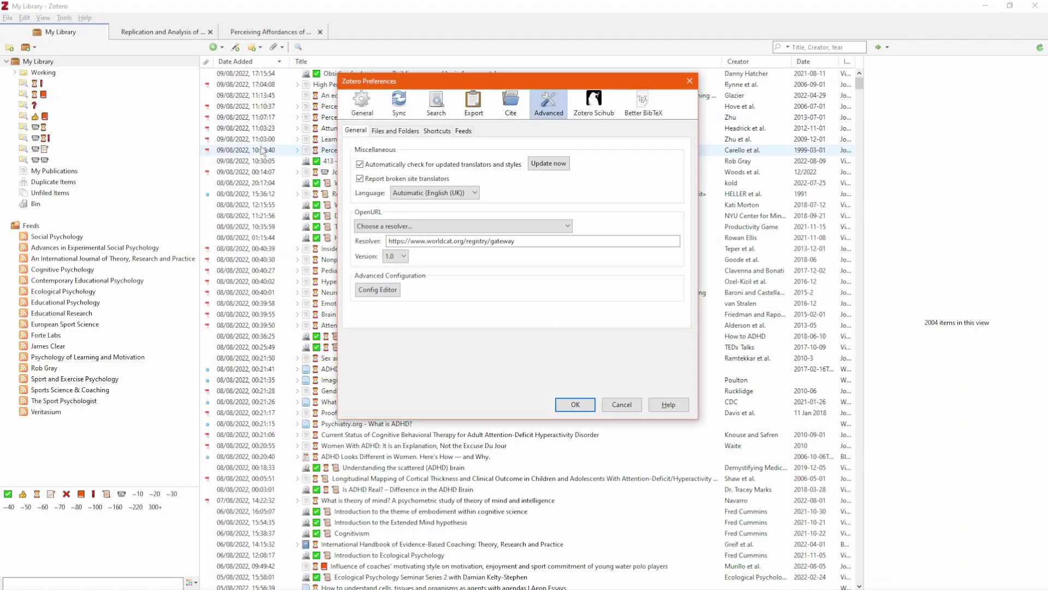
left_click(389, 133)
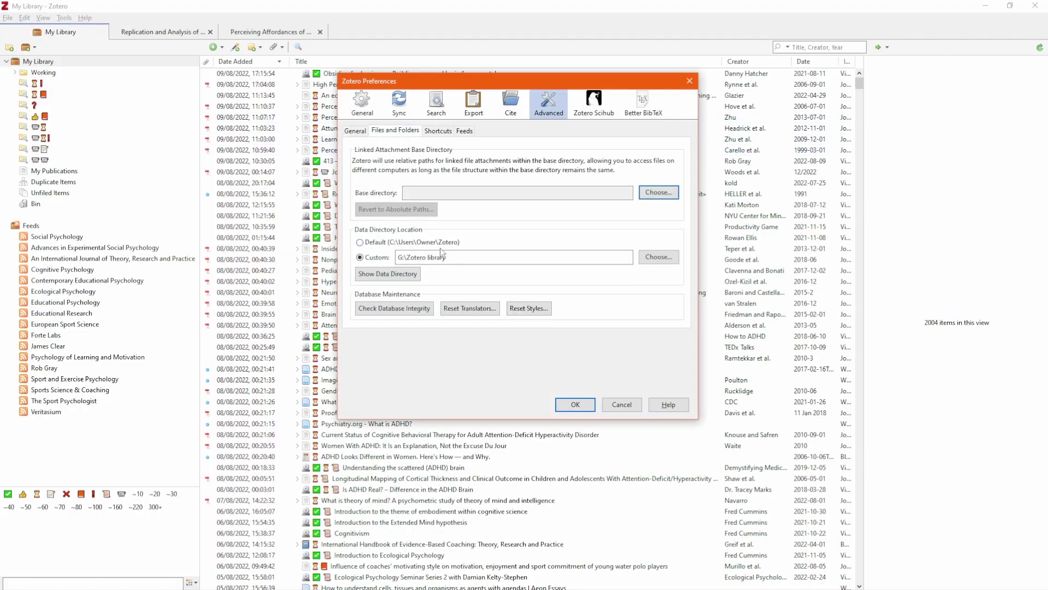
left_click(608, 403)
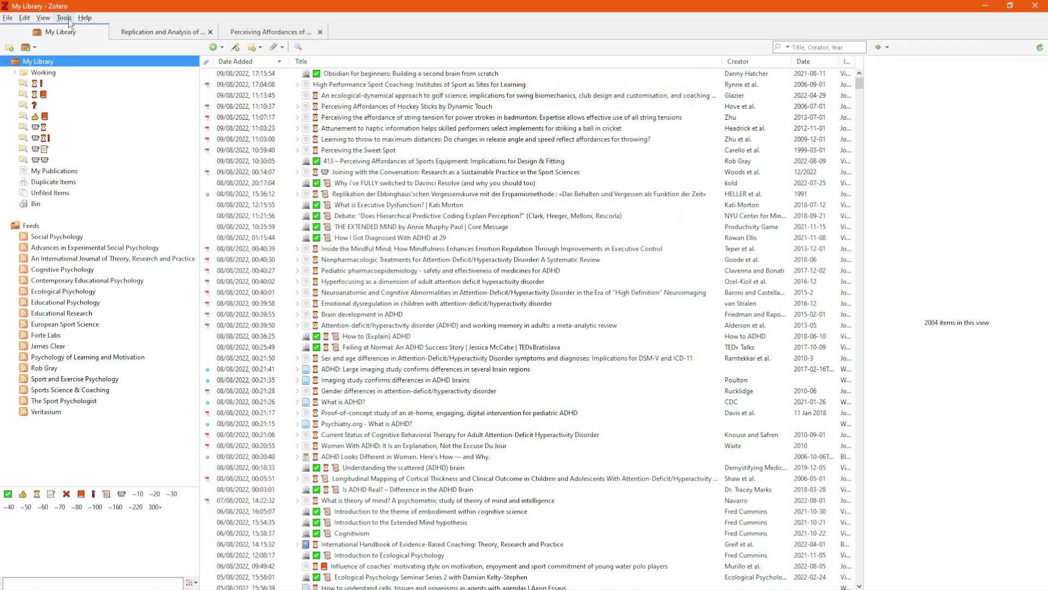
left_click(64, 18)
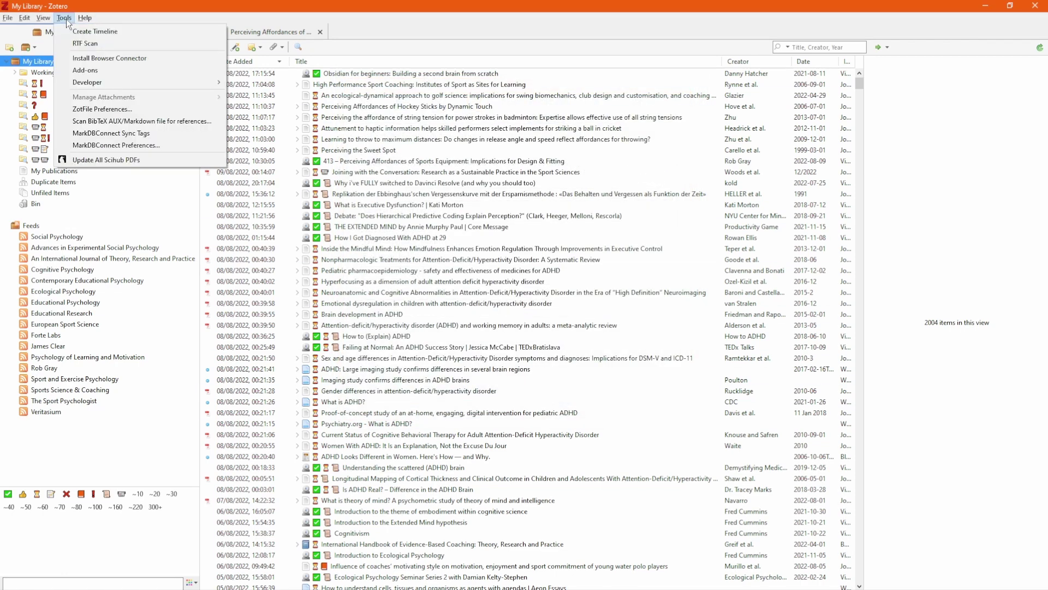
left_click(131, 109)
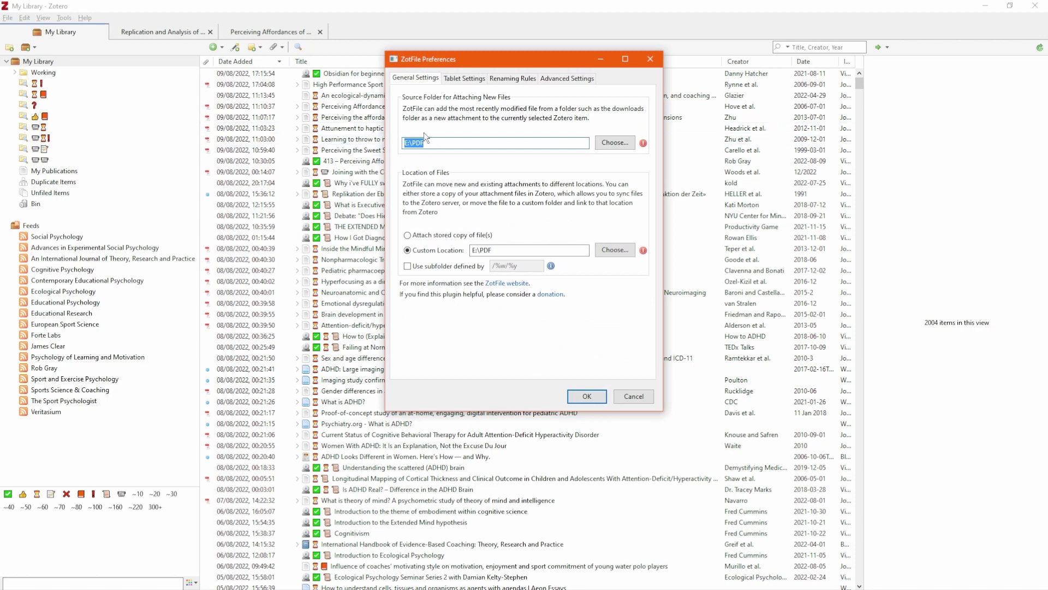
left_click(586, 396)
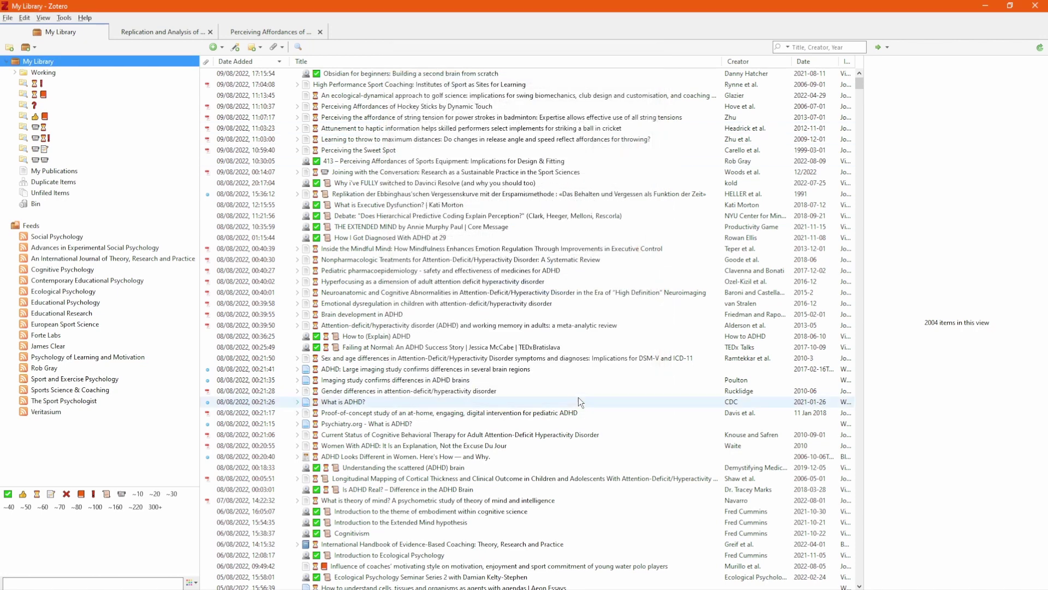
left_click(64, 18)
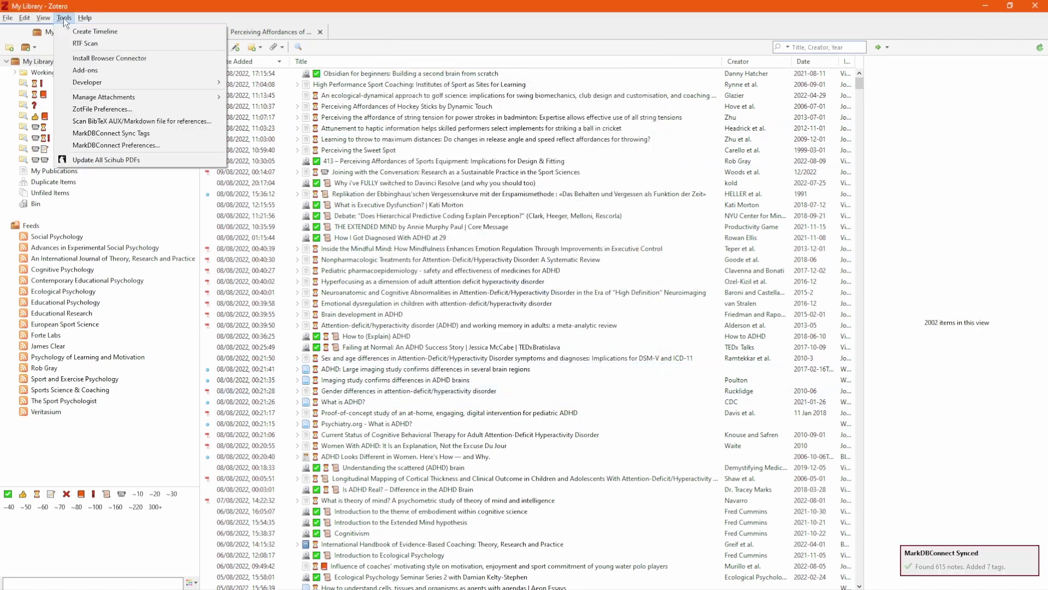
left_click(102, 70)
left_click_drag(157, 53, 349, 53)
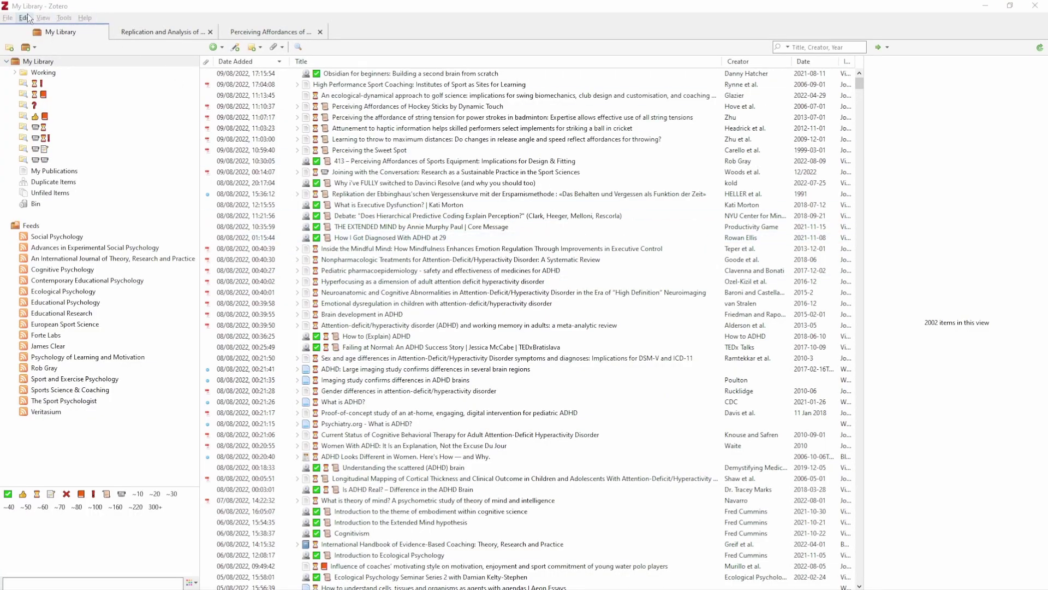
Step: In Cite preferences, review the citation styles and reinstall the Microsoft Word add-in
left_click(28, 17)
left_click(107, 152)
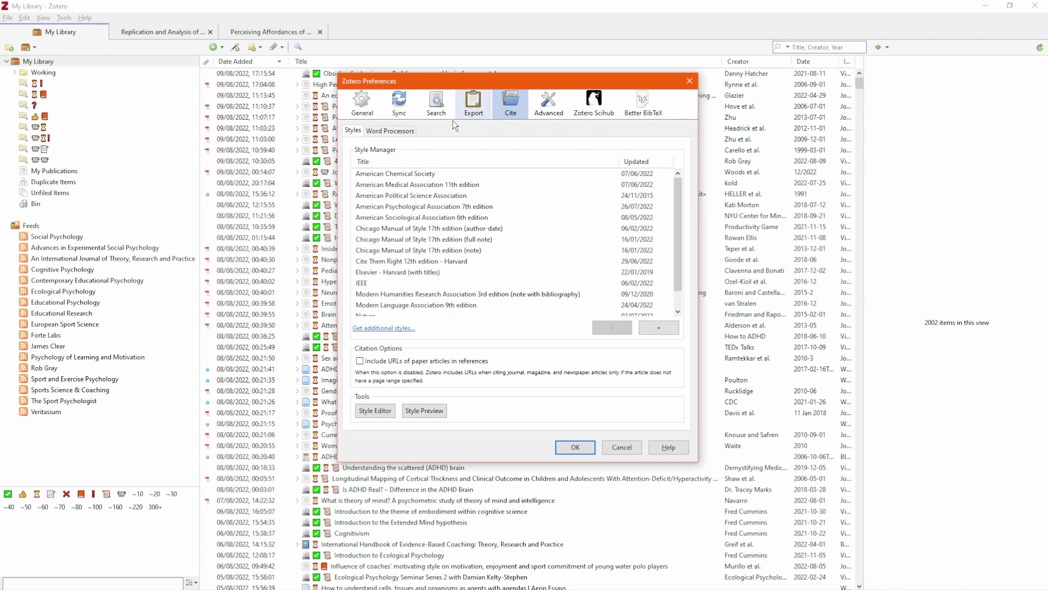
scroll(421, 256, "down", 1)
scroll(426, 264, "up", 1)
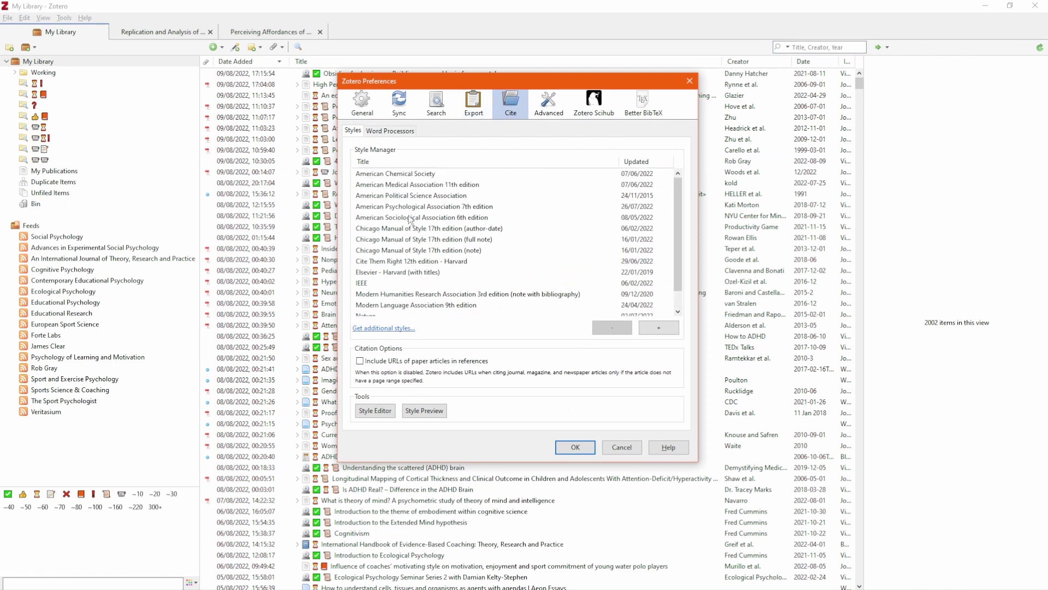
left_click(390, 131)
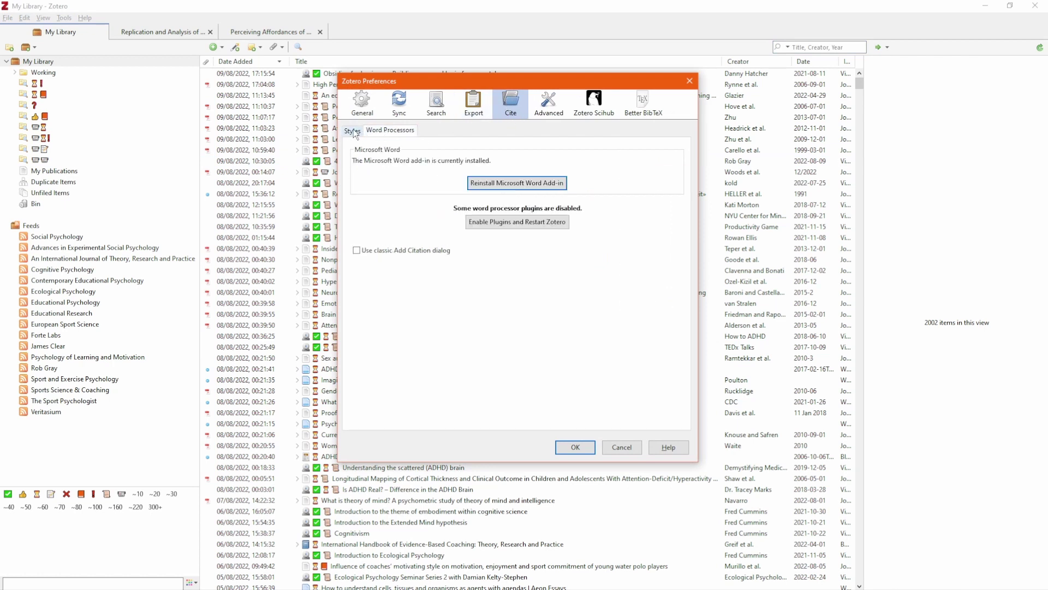
left_click(541, 187)
left_click(575, 447)
Step: Show the one-item collection and open the Add-ons manager
left_click(39, 159)
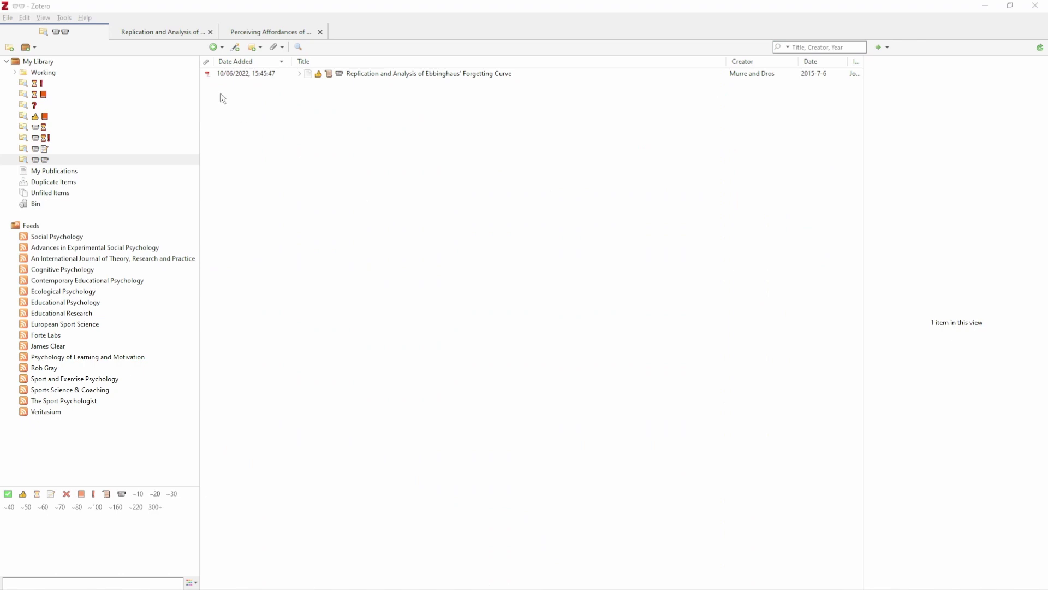
left_click(64, 18)
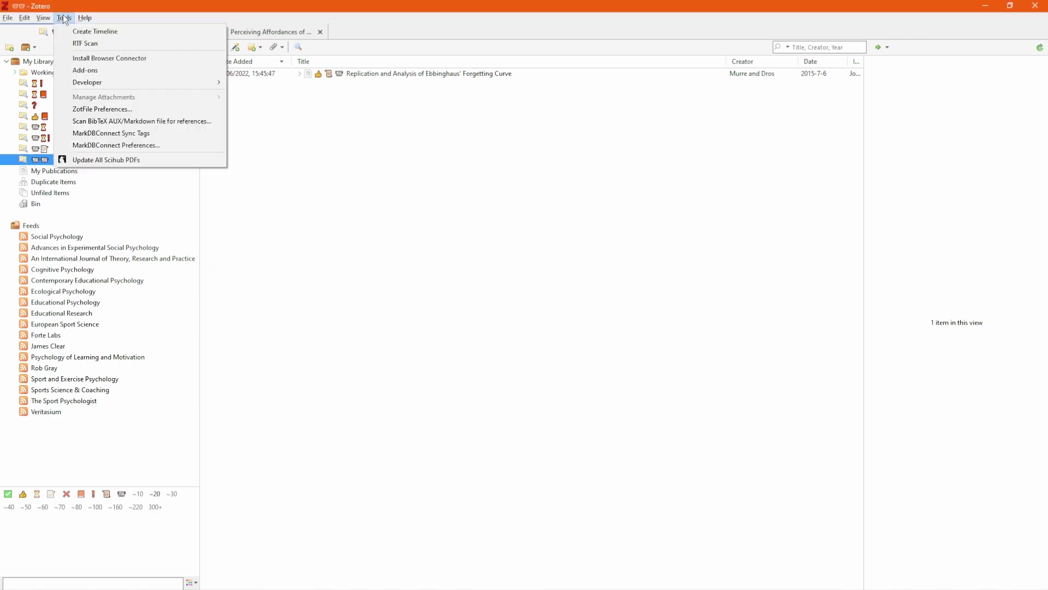
left_click(86, 71)
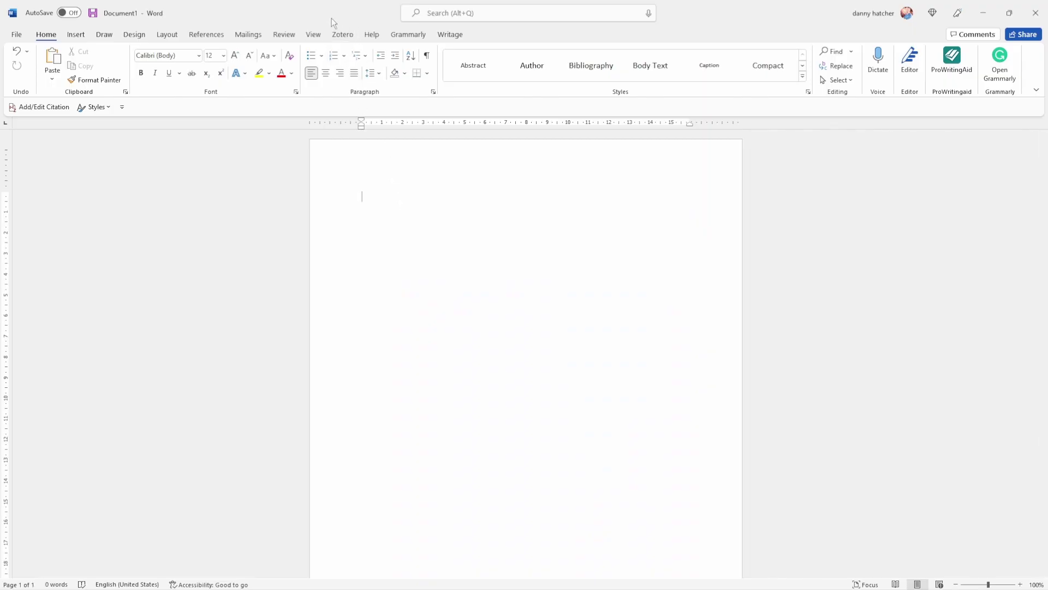
Step: Insert a Zotero citation of the 2009 coaching effectiveness paper (Côté and Gilbert) after 'Writing'
left_click(342, 36)
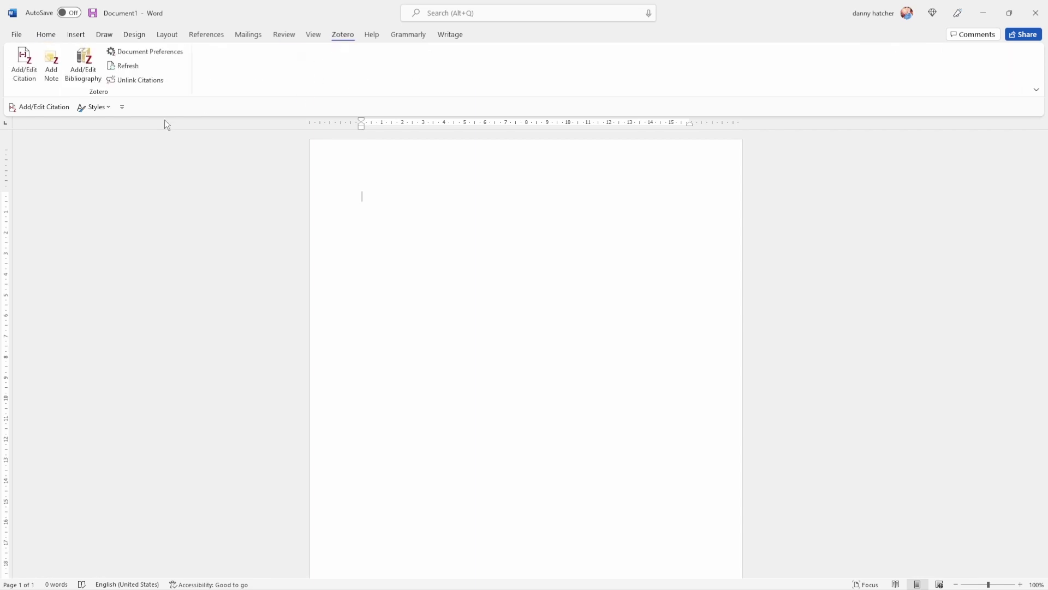
left_click(23, 65)
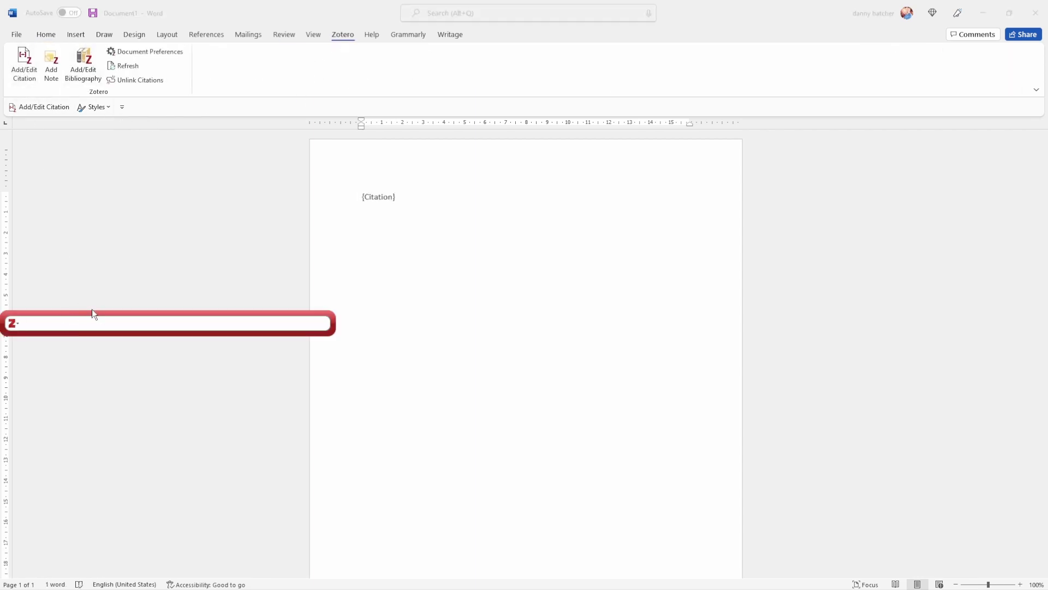
type("effective coaching")
left_click(59, 374)
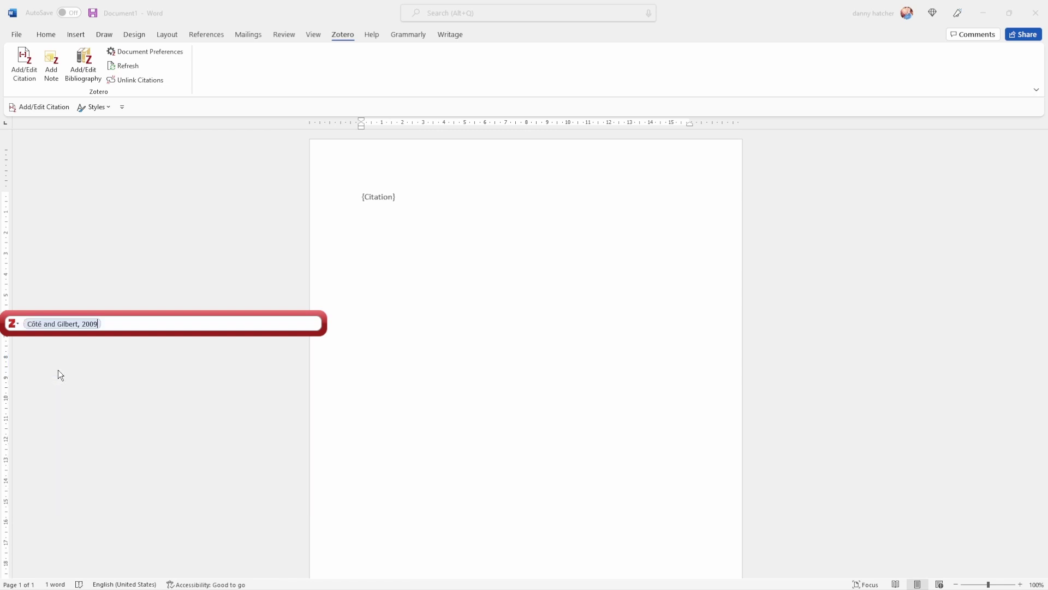
key("Return")
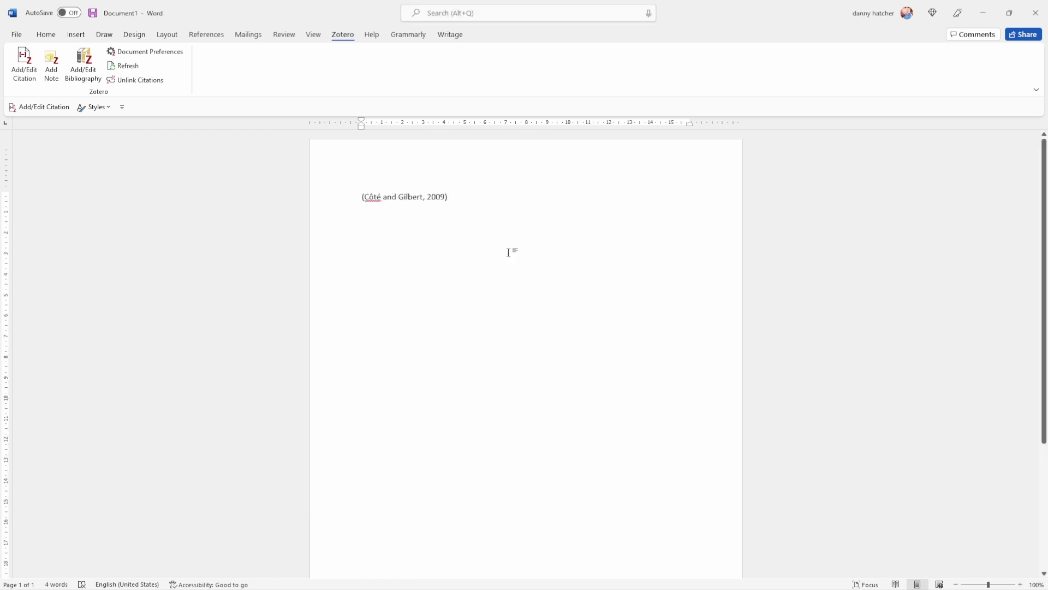
Step: Insert a bibliography and add the youth soccer coaching education paper (G. Smith, n.d.) to the citation
left_click(86, 68)
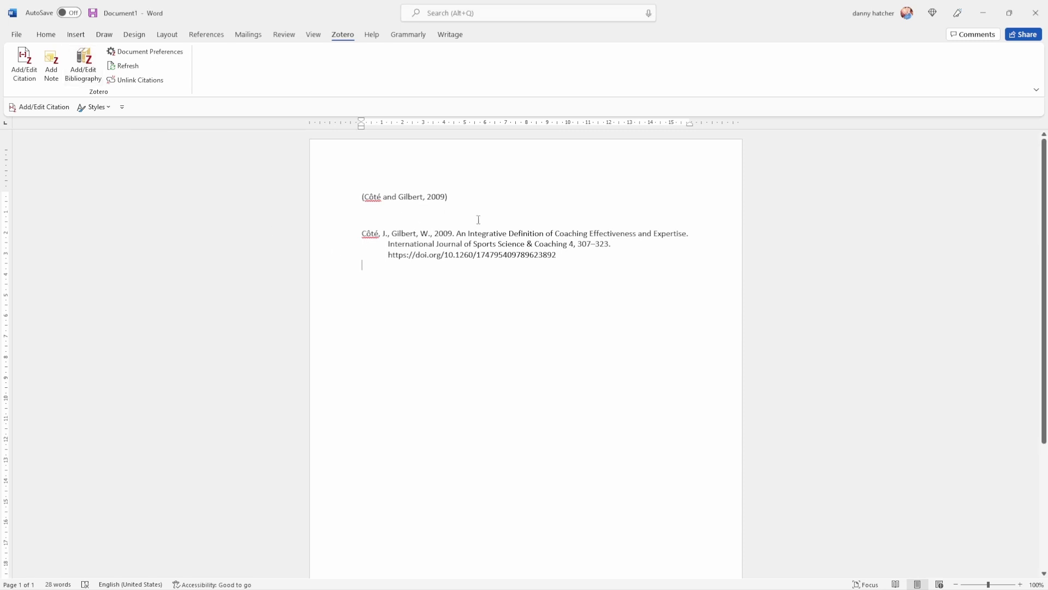
left_click(25, 71)
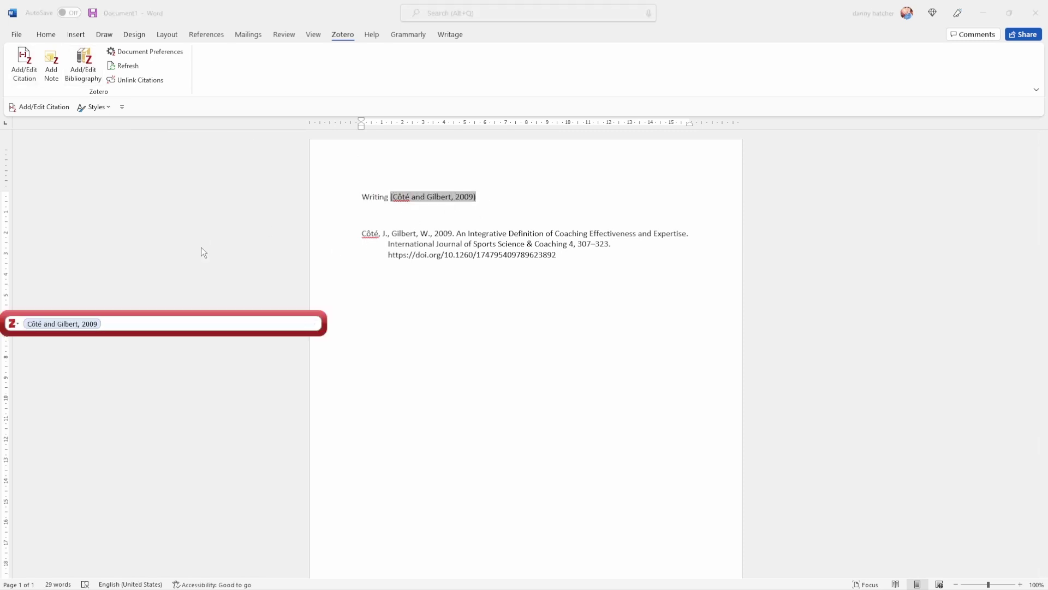
type("coaching effec")
left_click(170, 382)
key("Return")
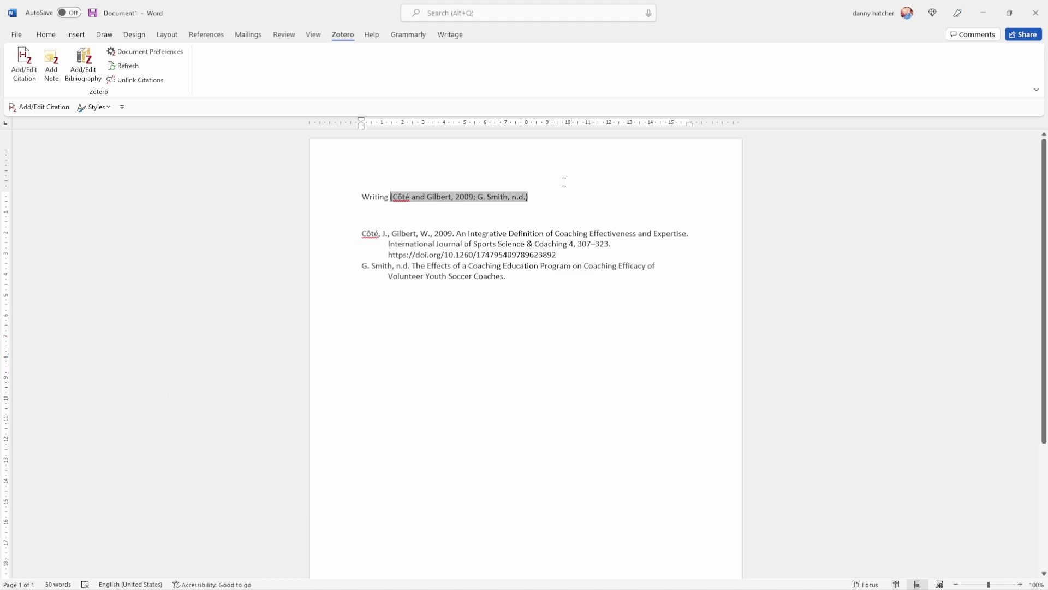
Step: Open the Zotero style manager from Document Preferences and briefly inspect the Elsevier - Harvard (with titles) style code
left_click(144, 53)
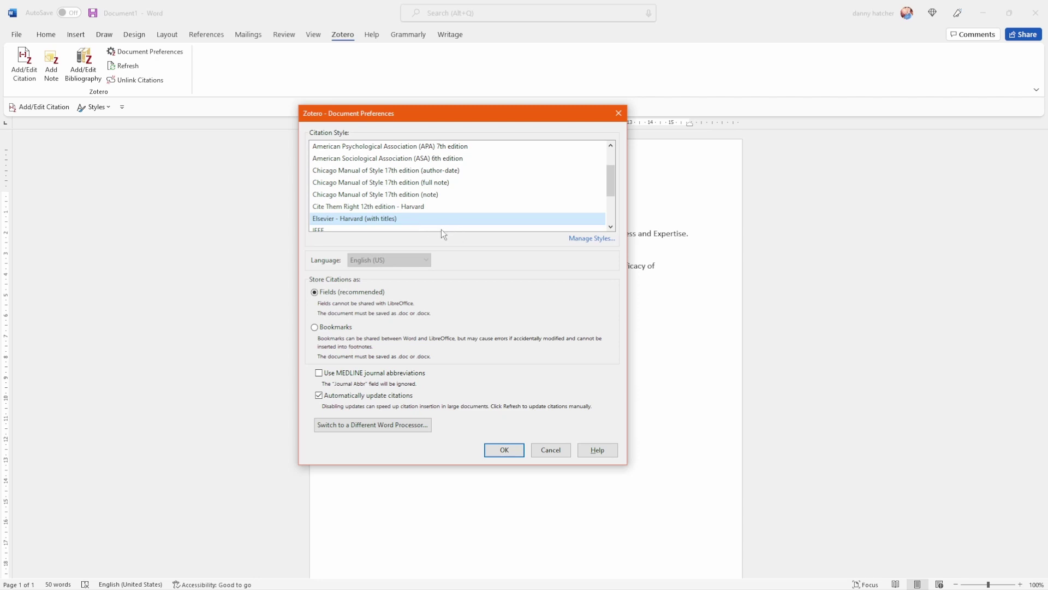
left_click(589, 241)
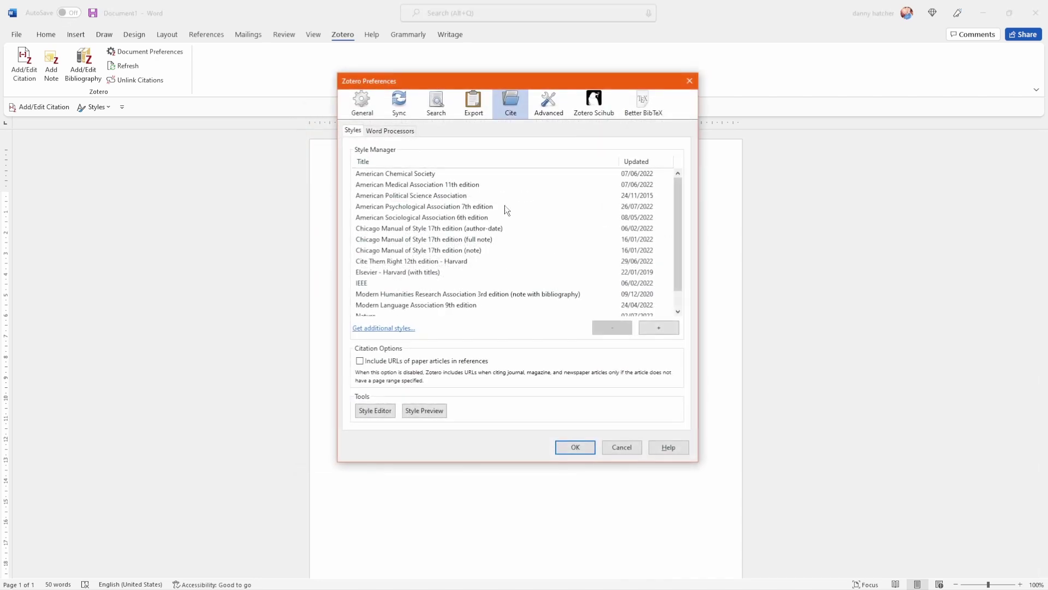
left_click(375, 410)
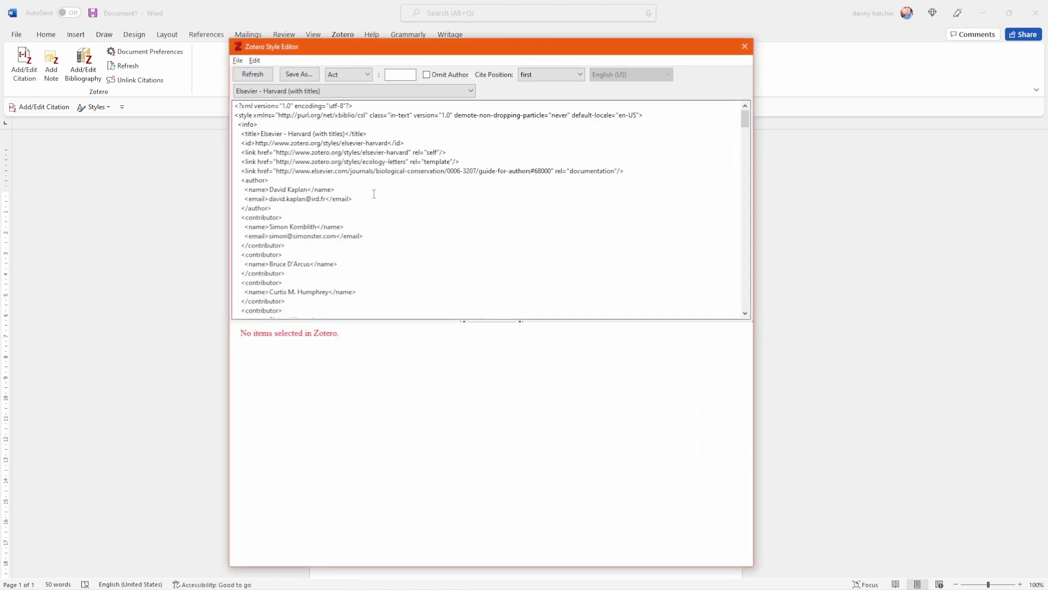
left_click(744, 46)
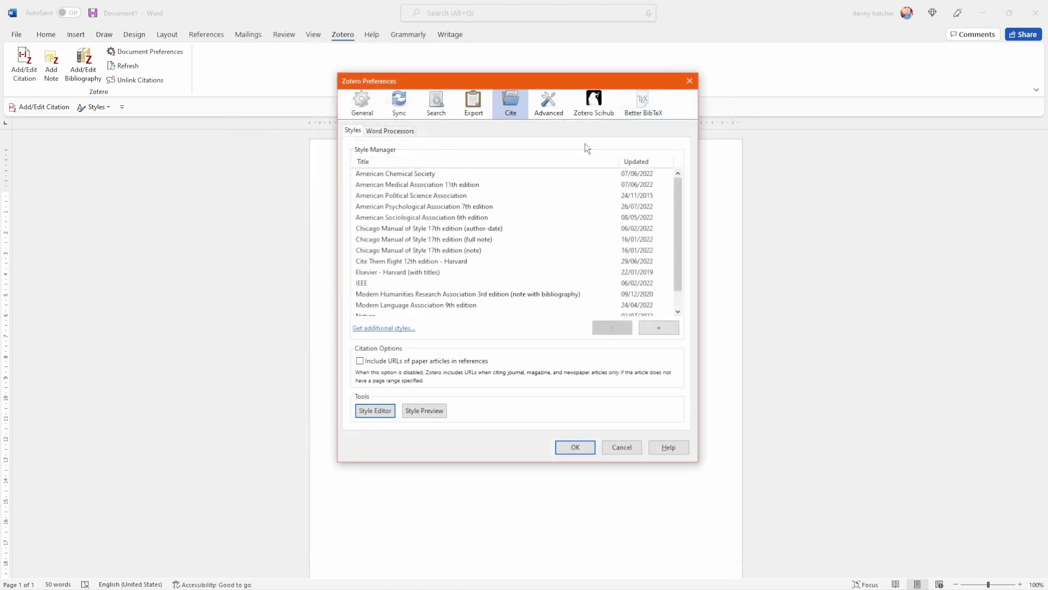